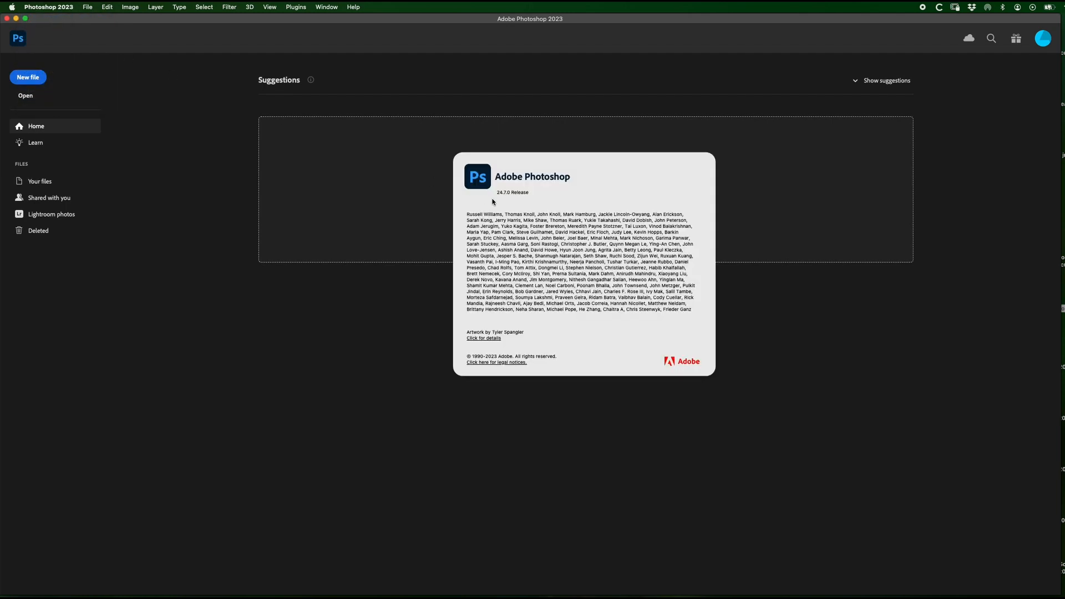
Step: Open jeans-cut-out.jpg and remove the background around the jeans
{"action": "left_click", "coordinate": [539, 203]}
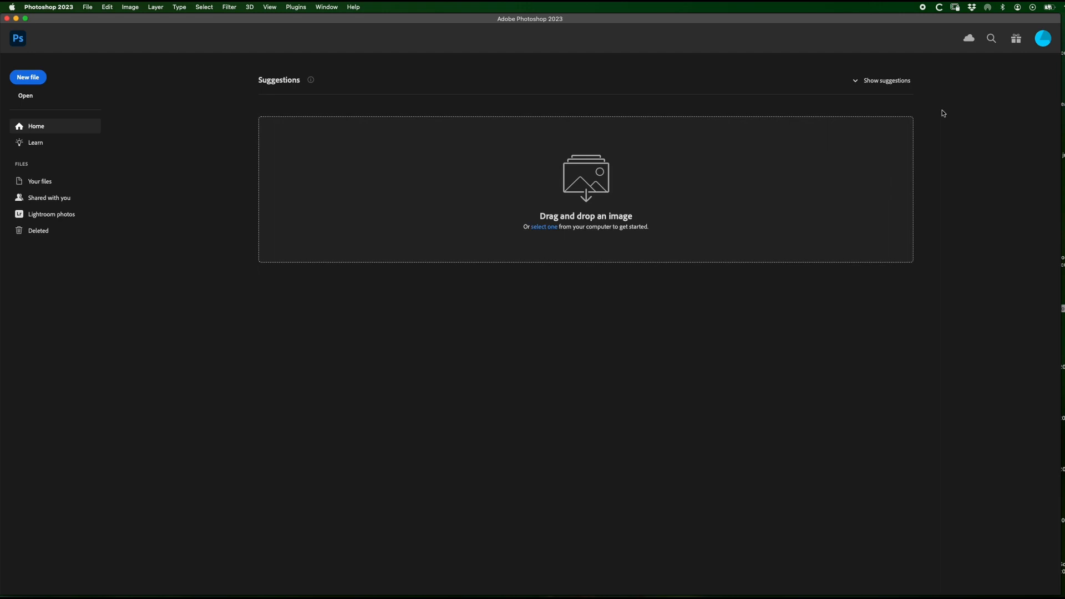
{"action": "left_click_drag", "start_coordinate": [1062, 95], "coordinate": [546, 190]}
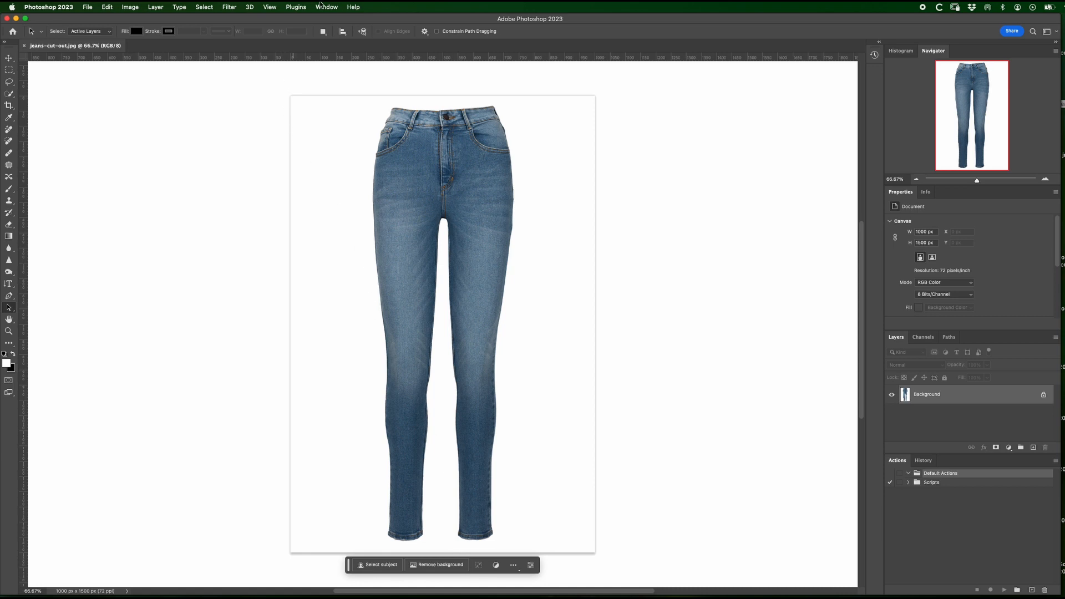
{"action": "left_click", "coordinate": [319, 8]}
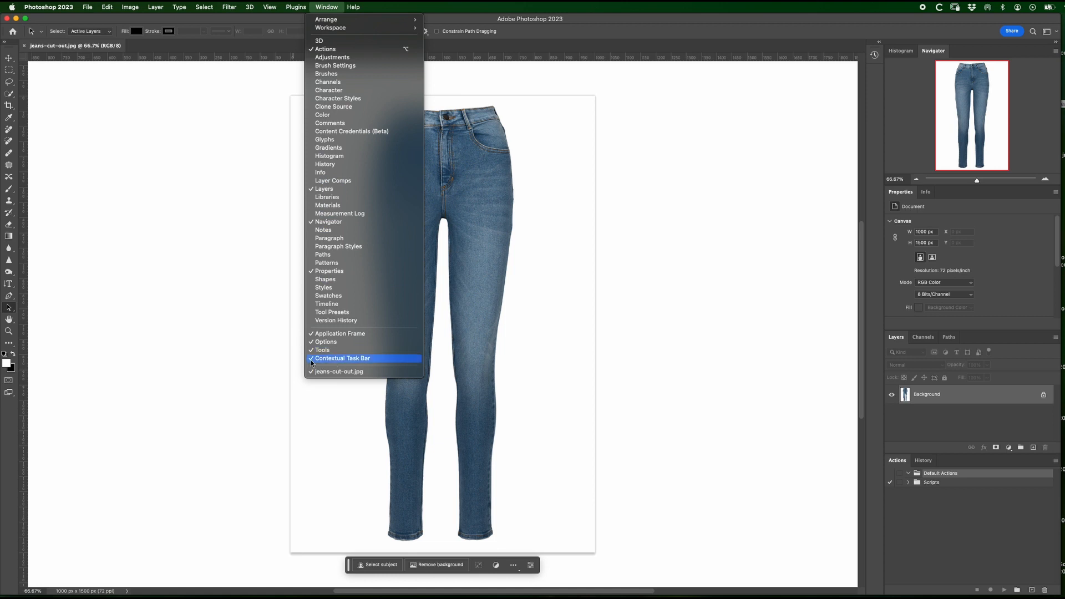
{"action": "left_click", "coordinate": [349, 460]}
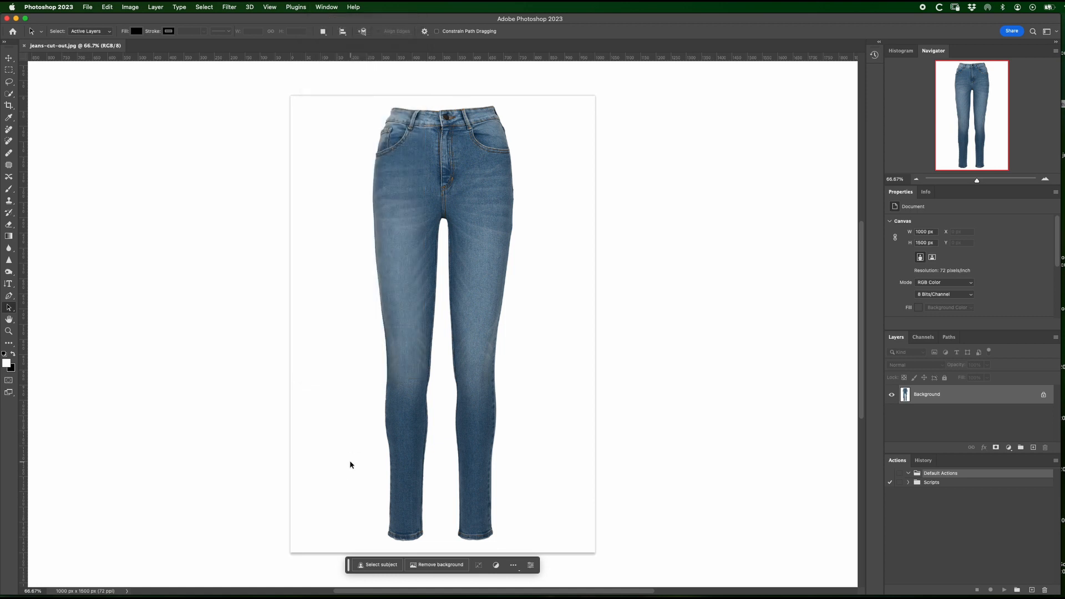
{"action": "left_click", "coordinate": [436, 565]}
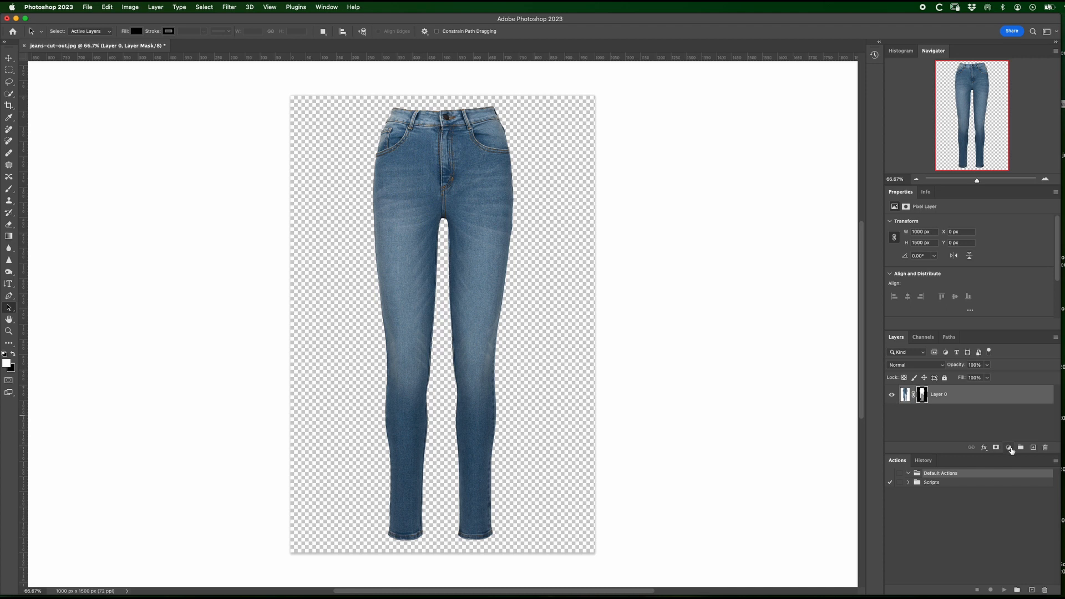
Step: Add a Solid Color fill layer in #f9f9f9 and place it beneath the jeans layer
{"action": "left_click", "coordinate": [1010, 448]}
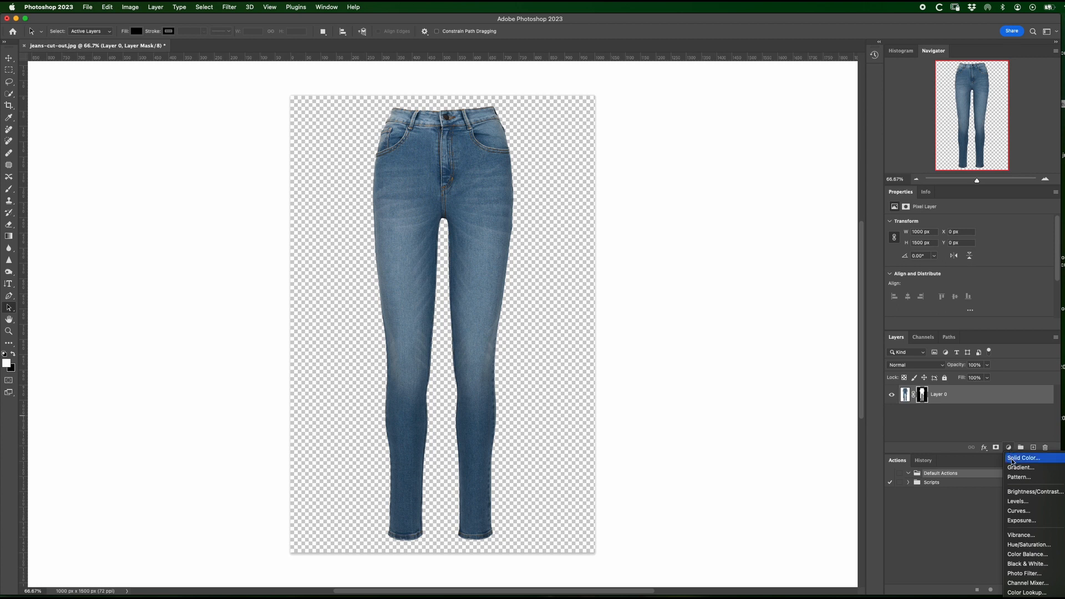
{"action": "left_click", "coordinate": [1012, 458]}
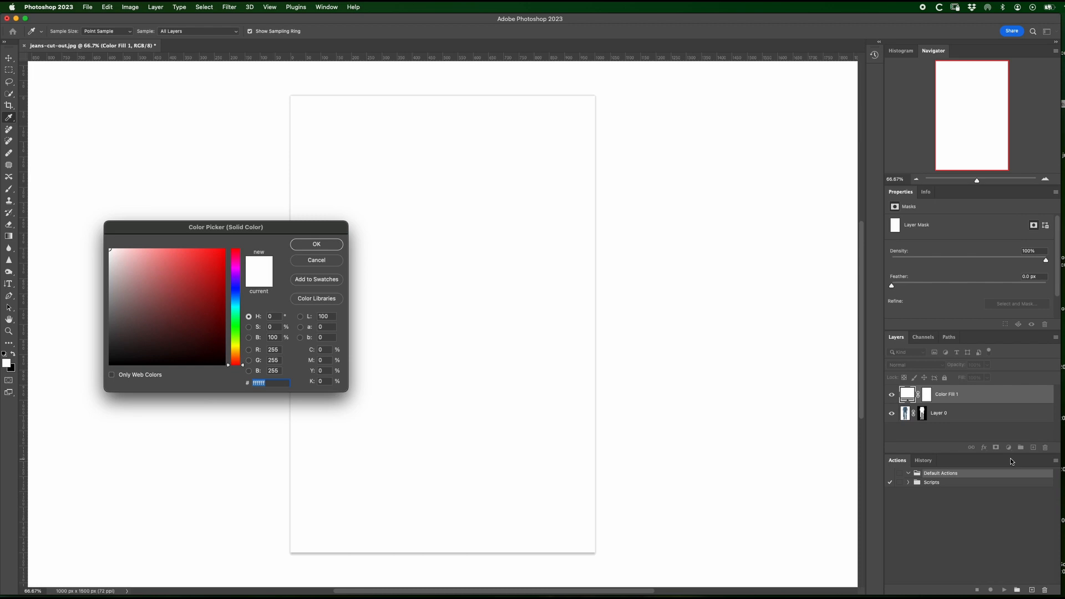
{"action": "type", "text": "f9f9"}
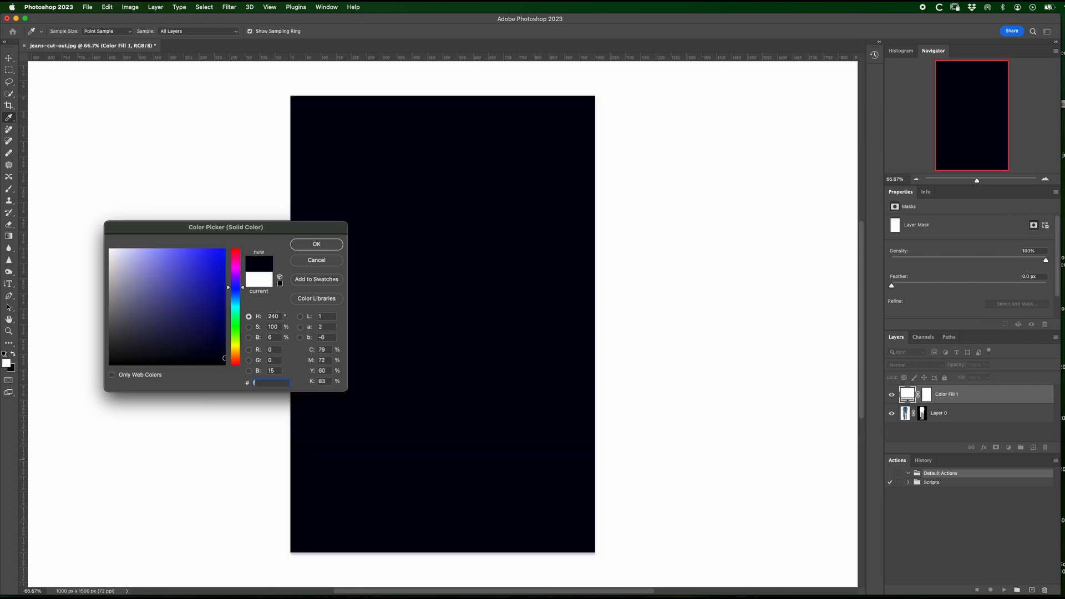
{"action": "type", "text": "f9"}
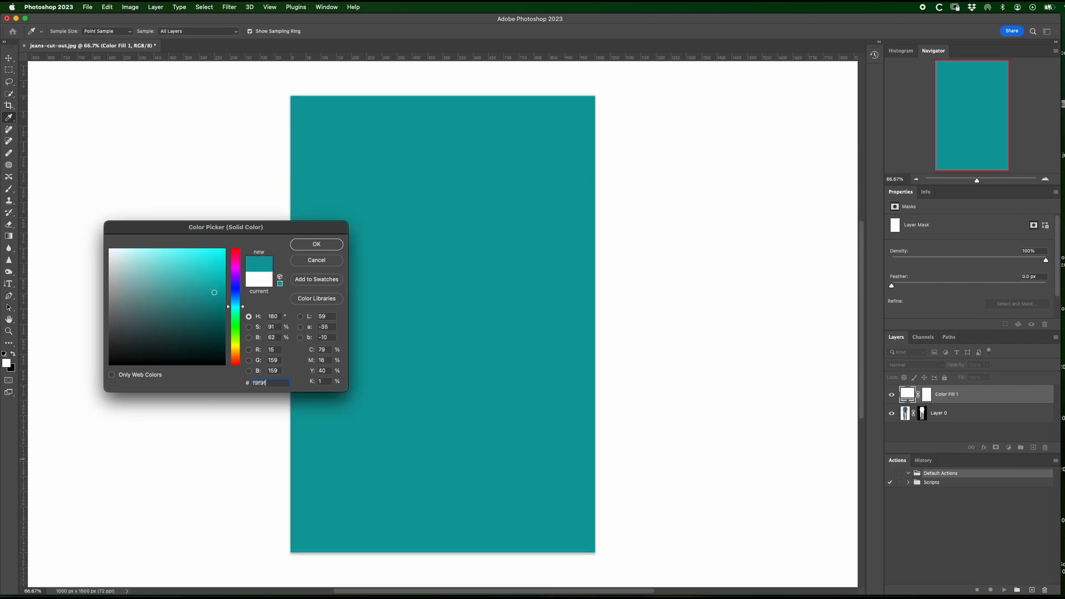
{"action": "key", "text": "Return"}
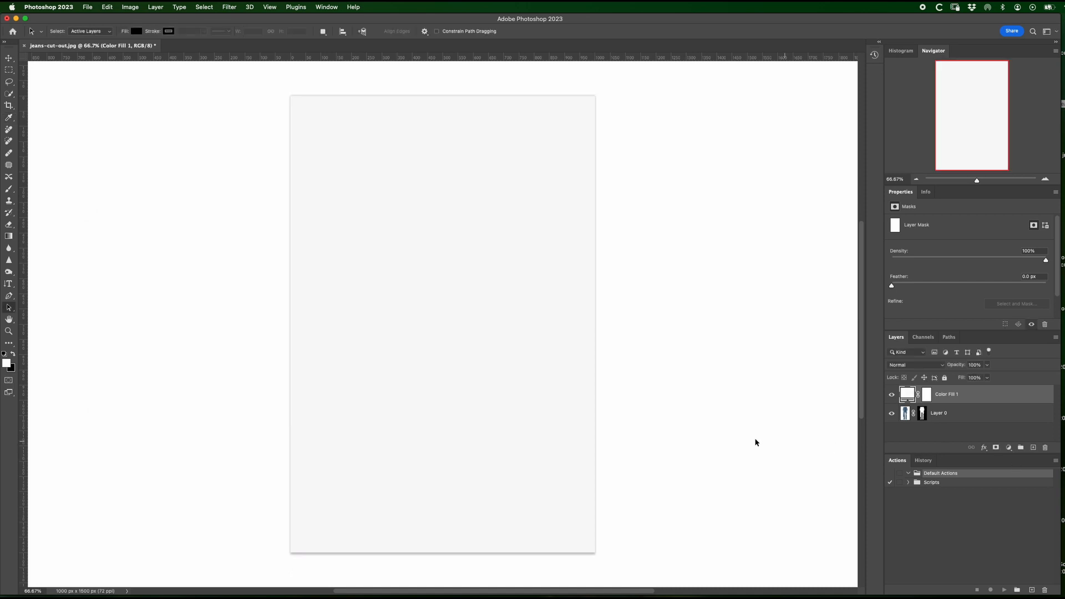
{"action": "left_click_drag", "start_coordinate": [964, 392], "coordinate": [965, 419]}
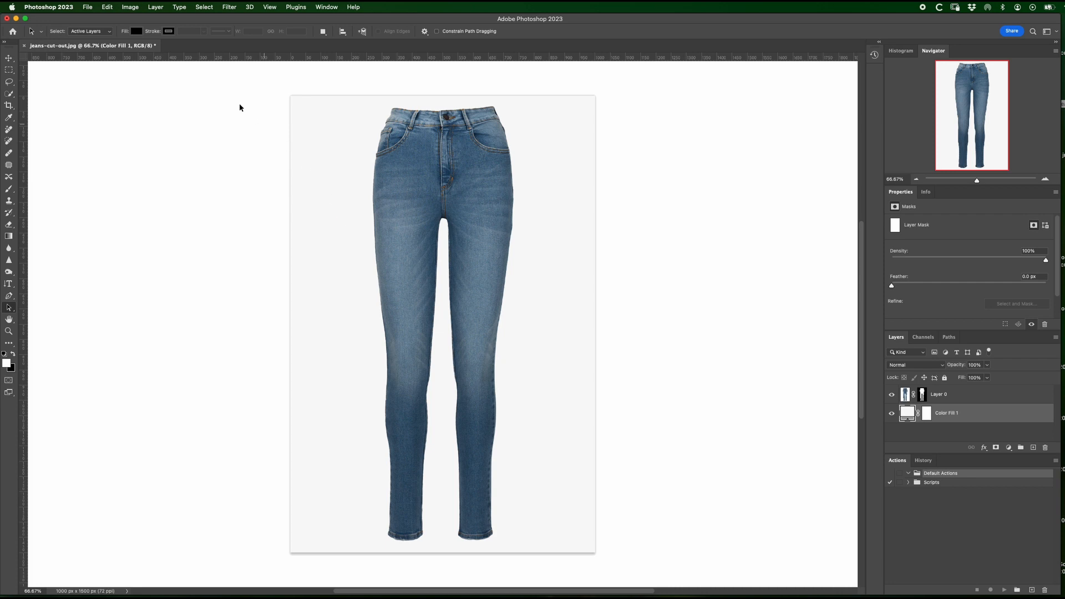
Step: Flatten the jeans image into a single layer and save the file
{"action": "left_click", "coordinate": [155, 7]}
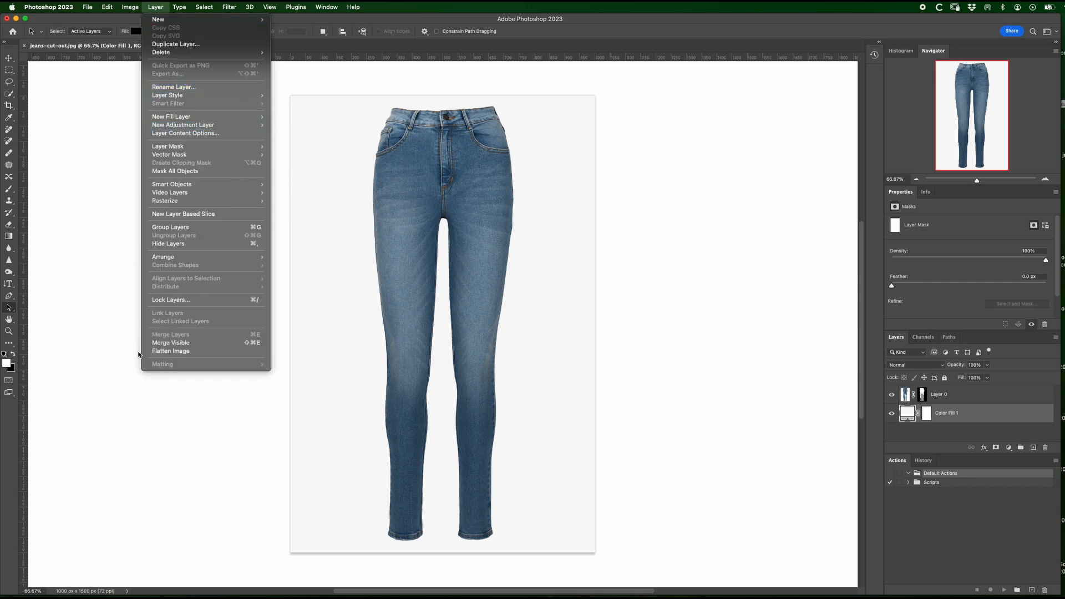
{"action": "left_click", "coordinate": [168, 351]}
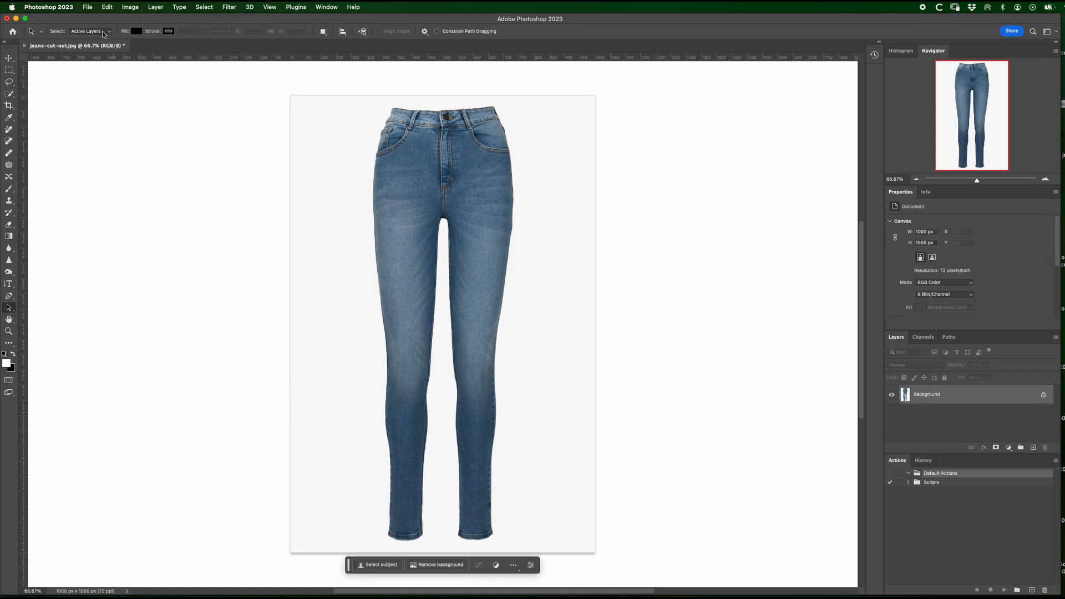
{"action": "left_click", "coordinate": [87, 7]}
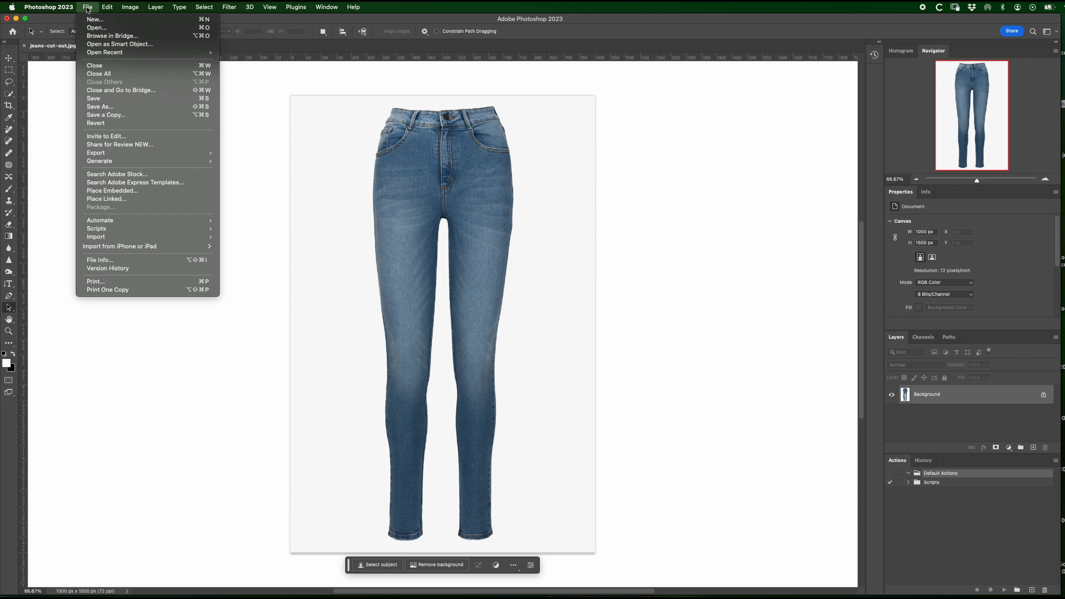
{"action": "left_click", "coordinate": [95, 98]}
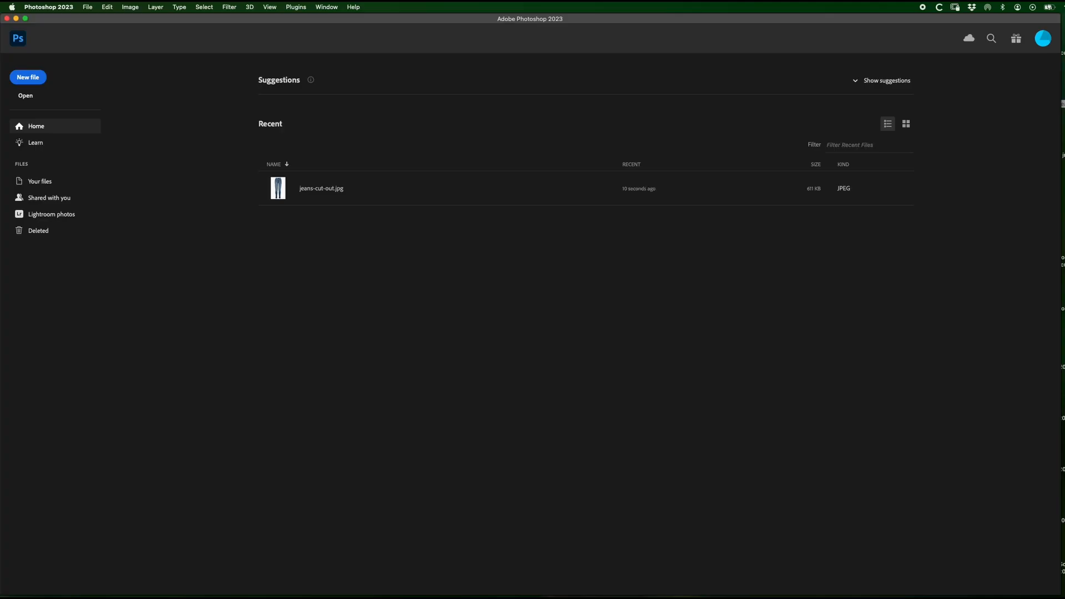
Step: Open roll-neck-jumper-cut-out copy.jpg and start recording a new action named "Change Background Colour" in the Default Actions set
{"action": "left_click_drag", "start_coordinate": [1064, 238], "coordinate": [495, 214]}
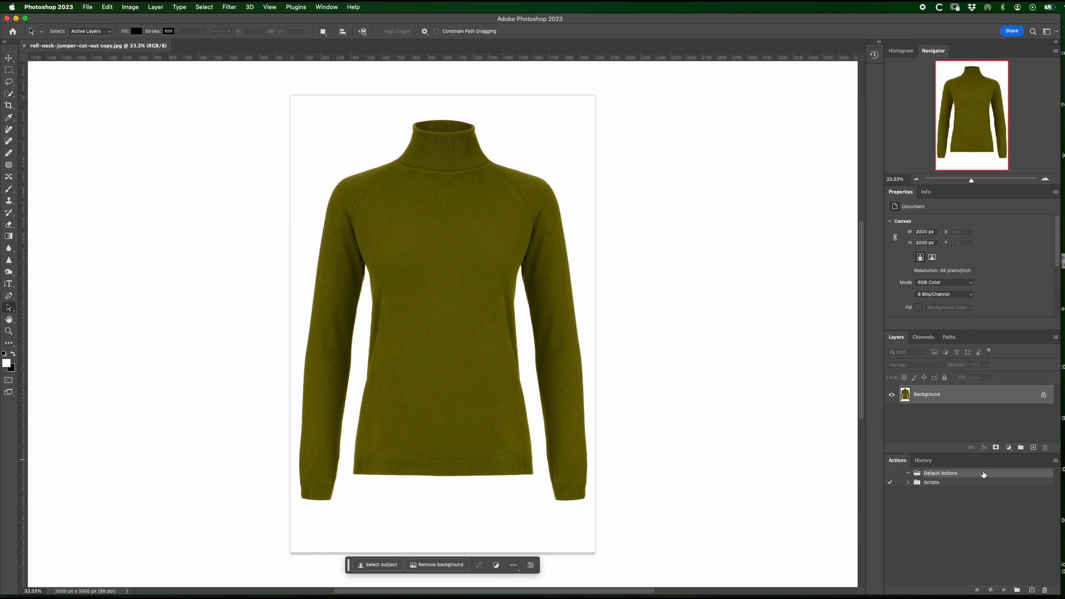
{"action": "left_click", "coordinate": [1057, 462]}
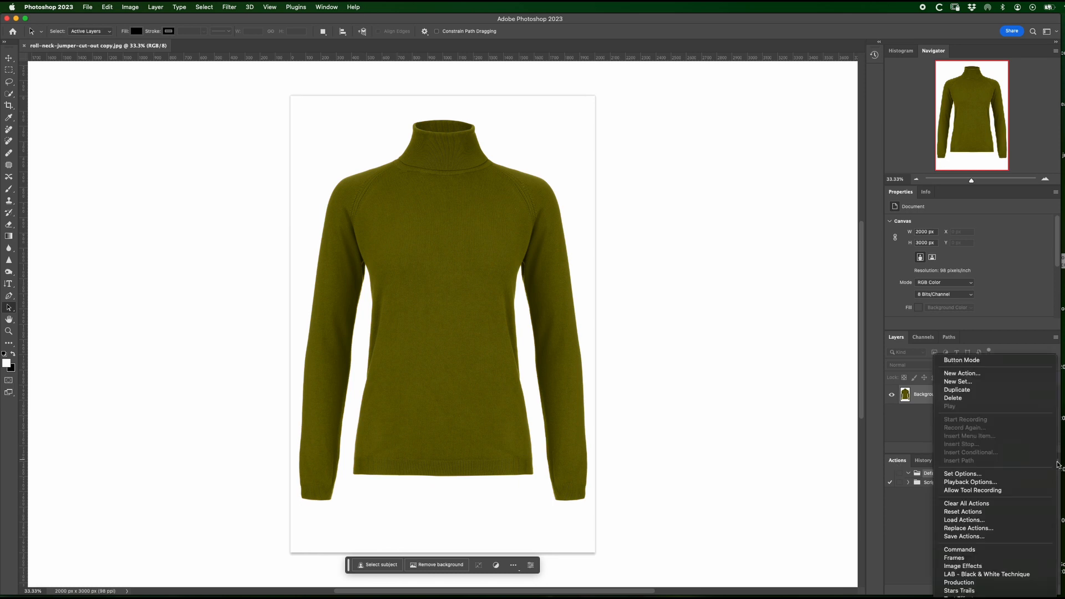
{"action": "left_click", "coordinate": [990, 374]}
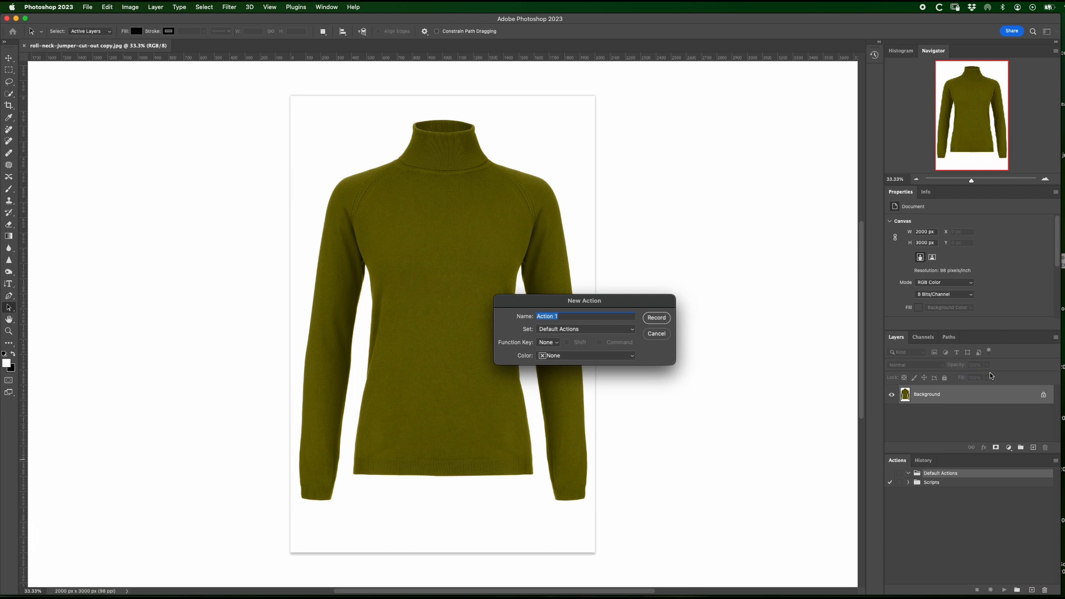
{"action": "type", "text": "Change Background Colour"}
{"action": "left_click", "coordinate": [656, 318]}
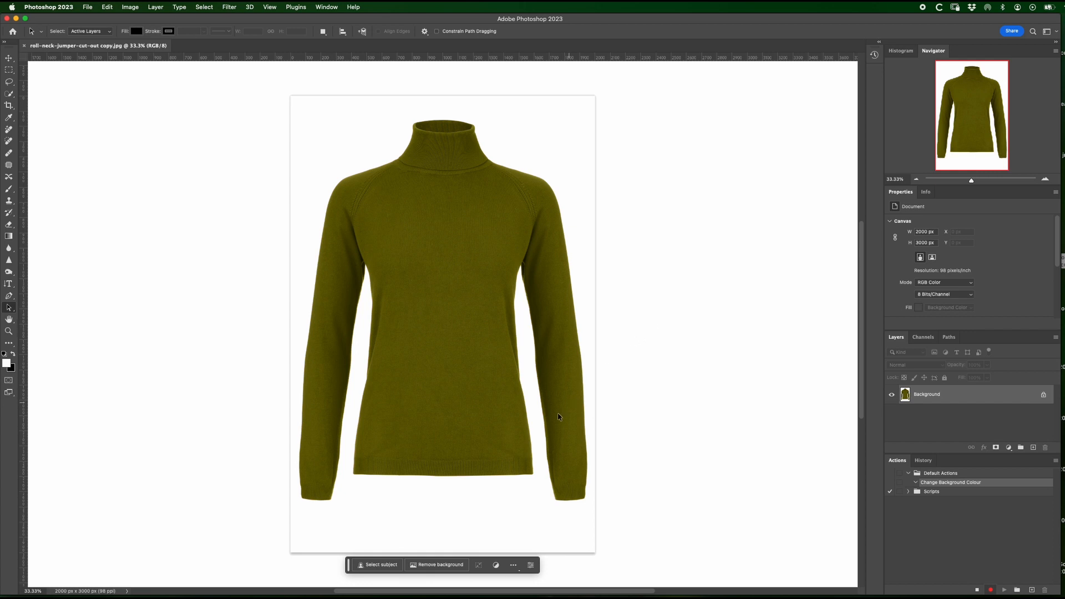
Step: Remove the jumper's background and add a pale yellow #f1e9a8 Solid Color fill layer beneath the jumper layer
{"action": "left_click", "coordinate": [441, 565]}
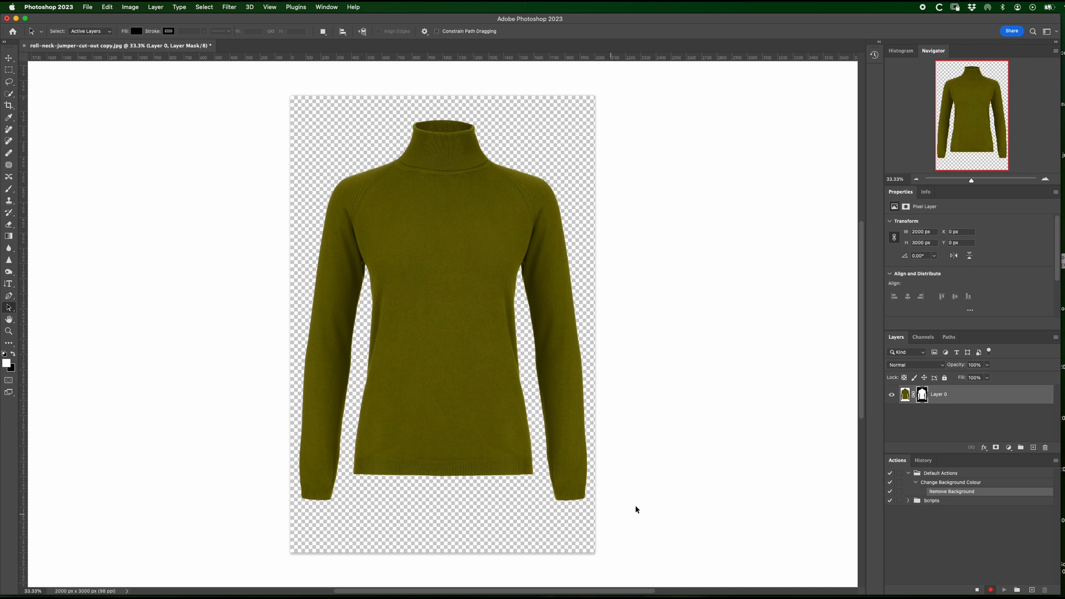
{"action": "left_click", "coordinate": [1009, 449]}
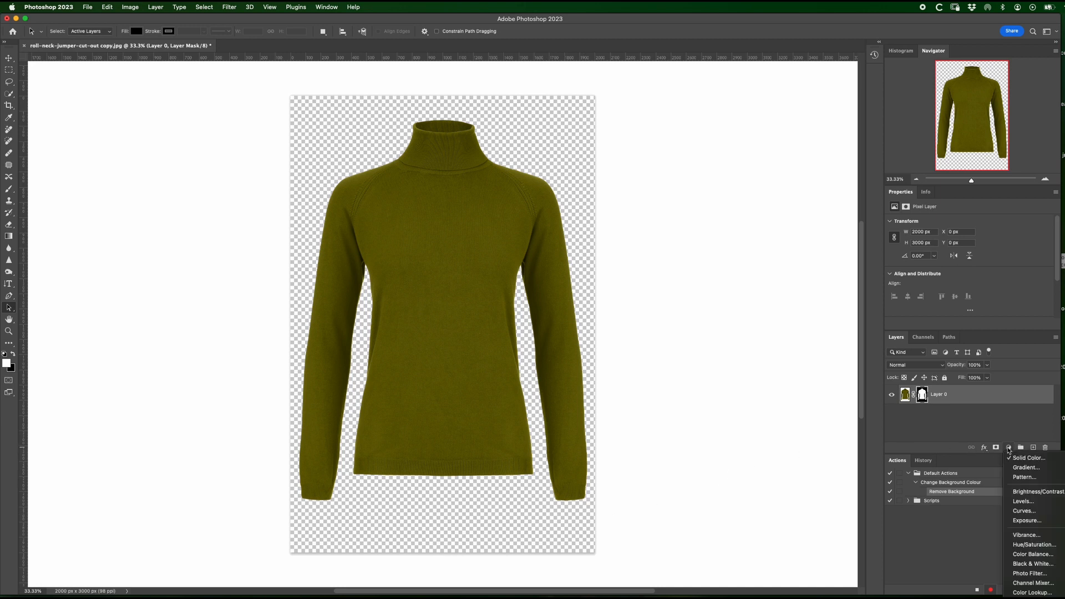
{"action": "left_click", "coordinate": [1010, 456]}
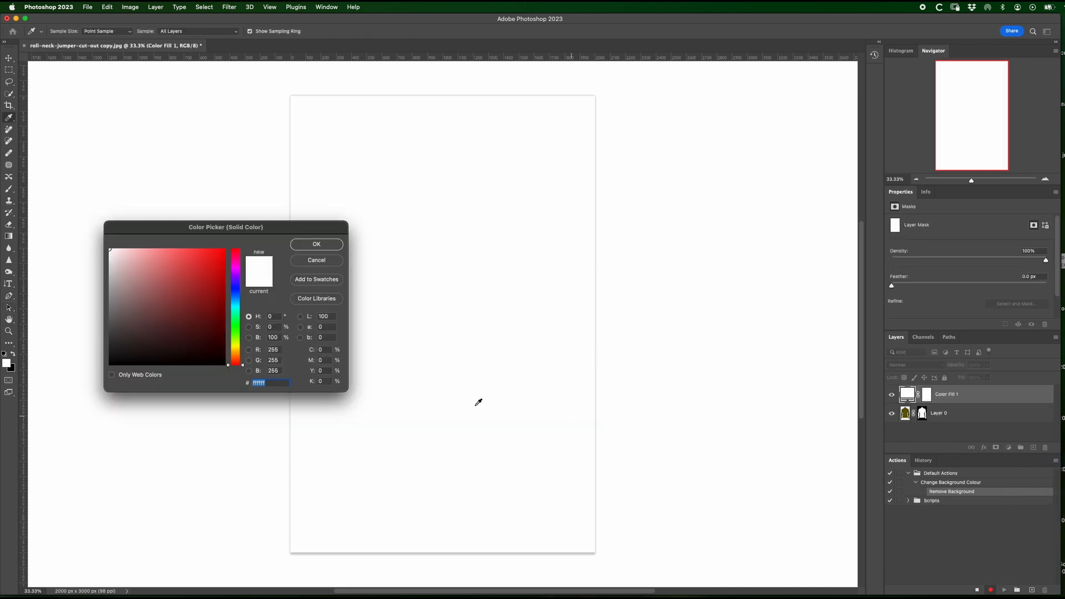
{"action": "left_click", "coordinate": [236, 348]}
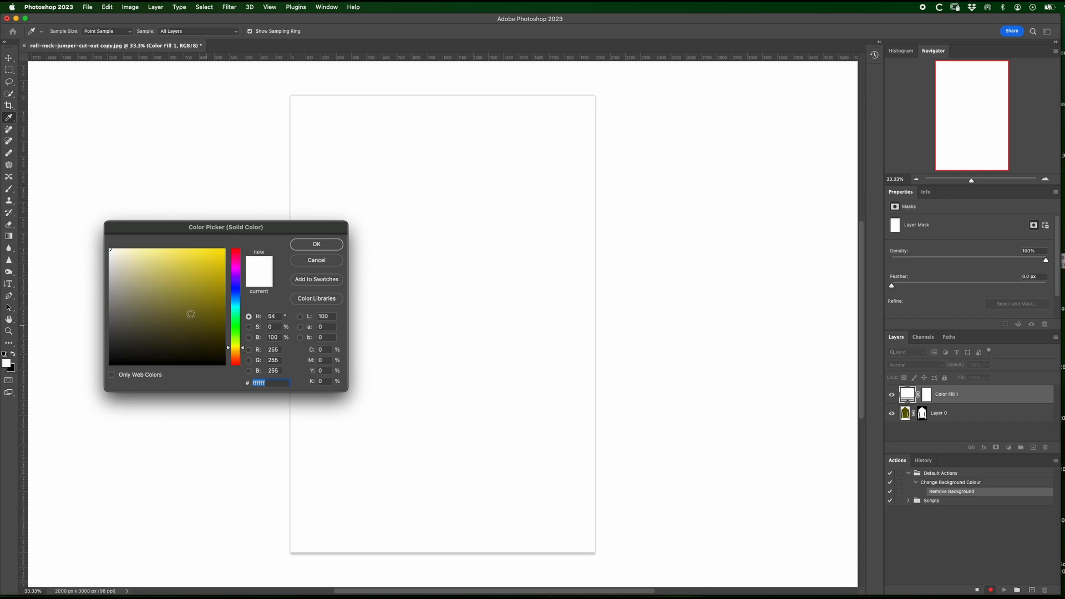
{"action": "left_click", "coordinate": [144, 255]}
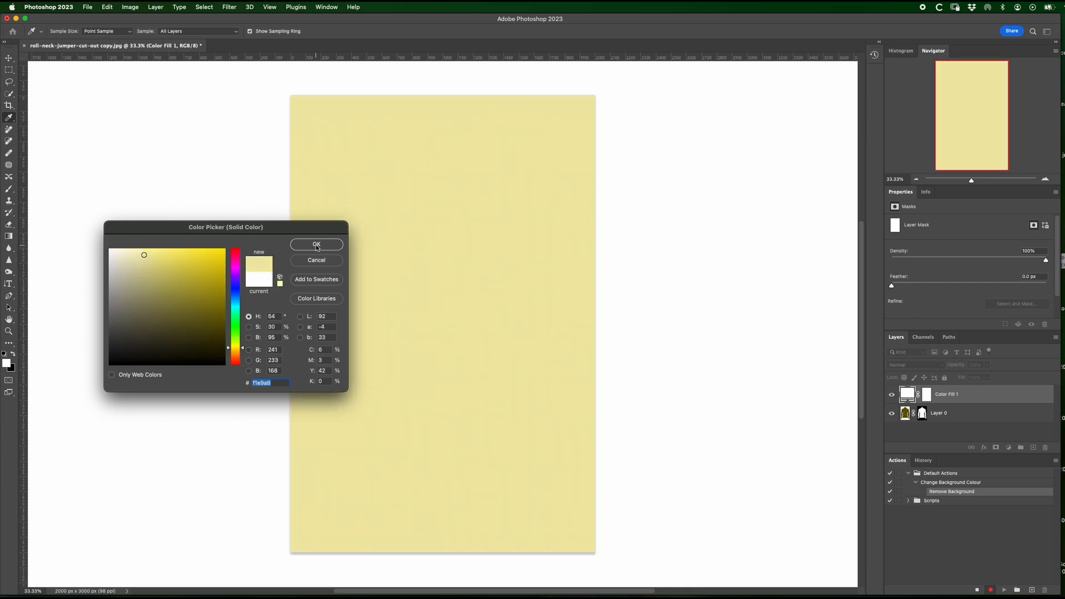
{"action": "left_click", "coordinate": [316, 244]}
{"action": "left_click_drag", "start_coordinate": [964, 399], "coordinate": [960, 418]}
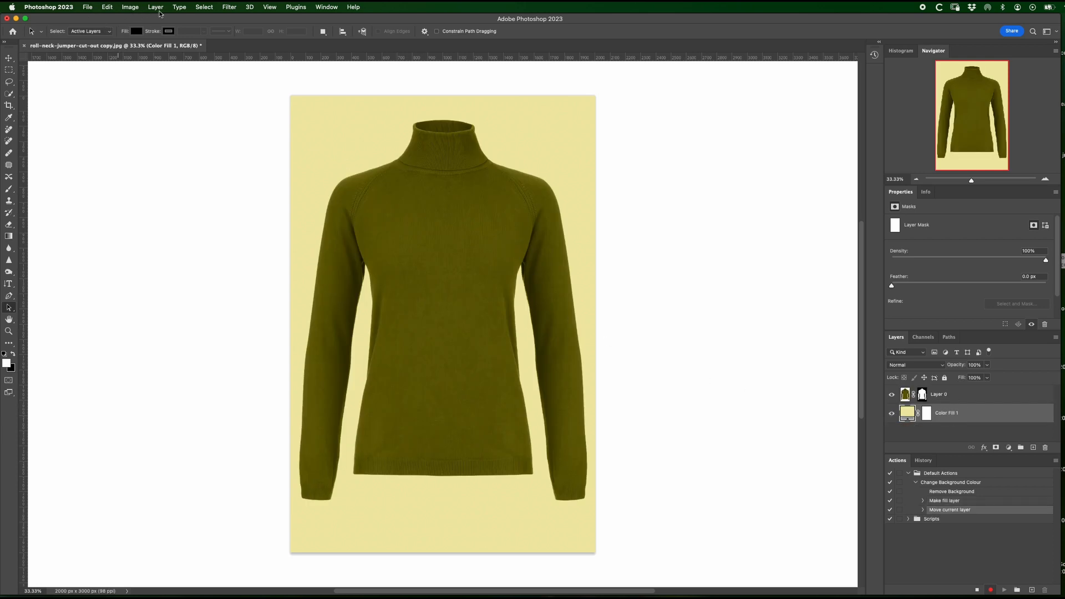
Step: Flatten the jumper image and save a JPEG copy to the Desktop at Maximum quality 12 with Baseline ("Standard") format
{"action": "left_click", "coordinate": [156, 8]}
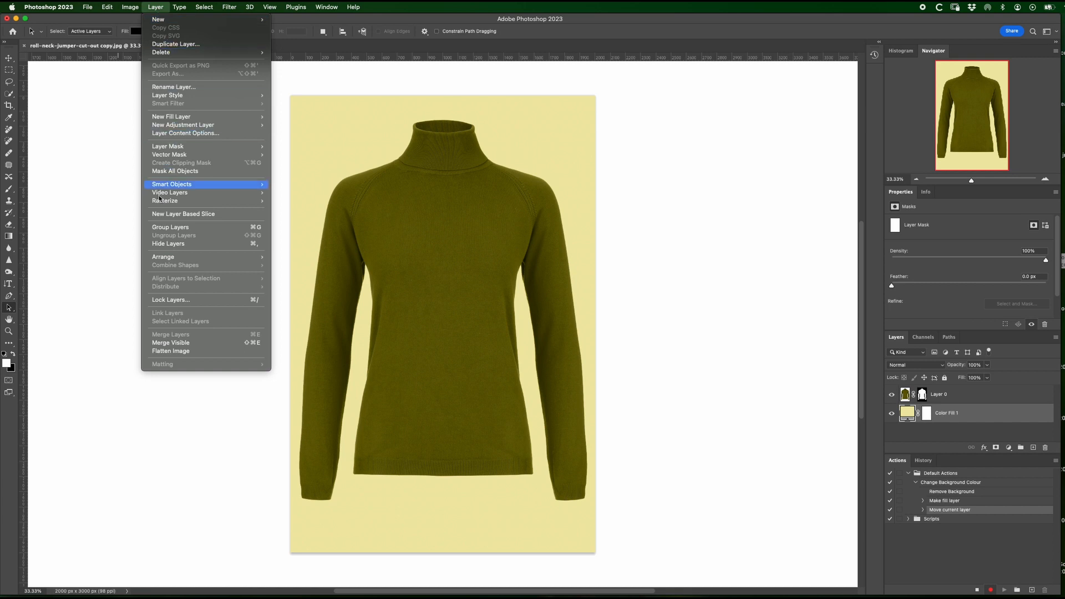
{"action": "left_click", "coordinate": [160, 352]}
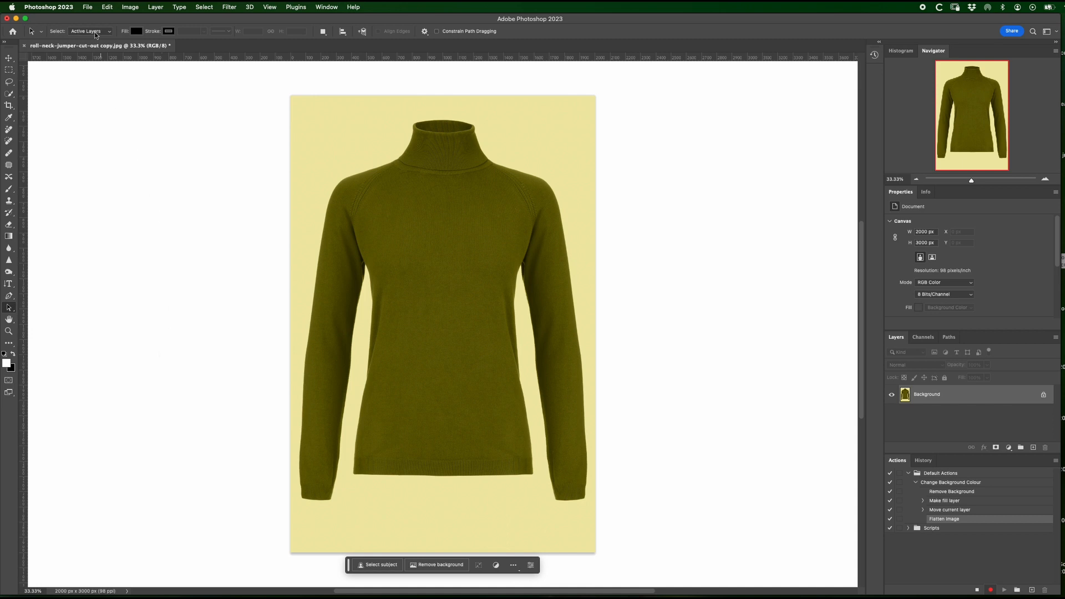
{"action": "left_click", "coordinate": [87, 7]}
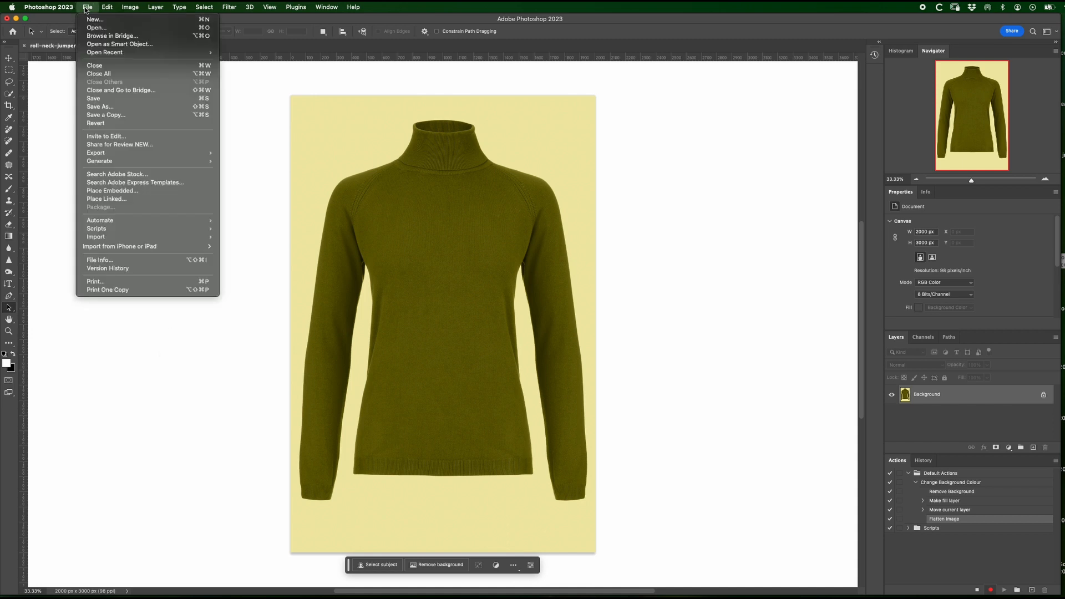
{"action": "left_click", "coordinate": [97, 117]}
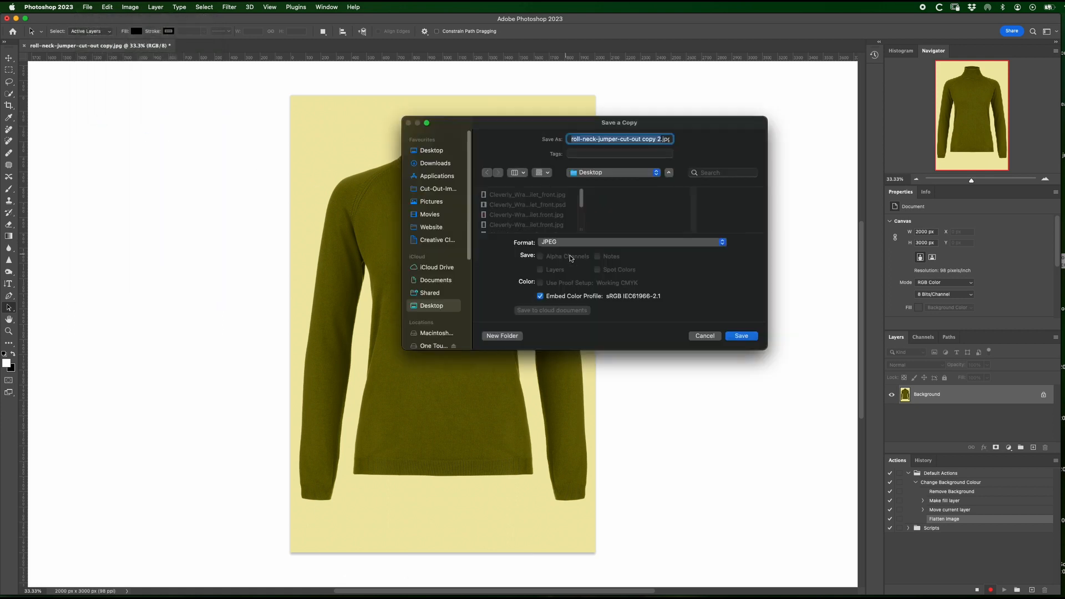
{"action": "left_click", "coordinate": [743, 337]}
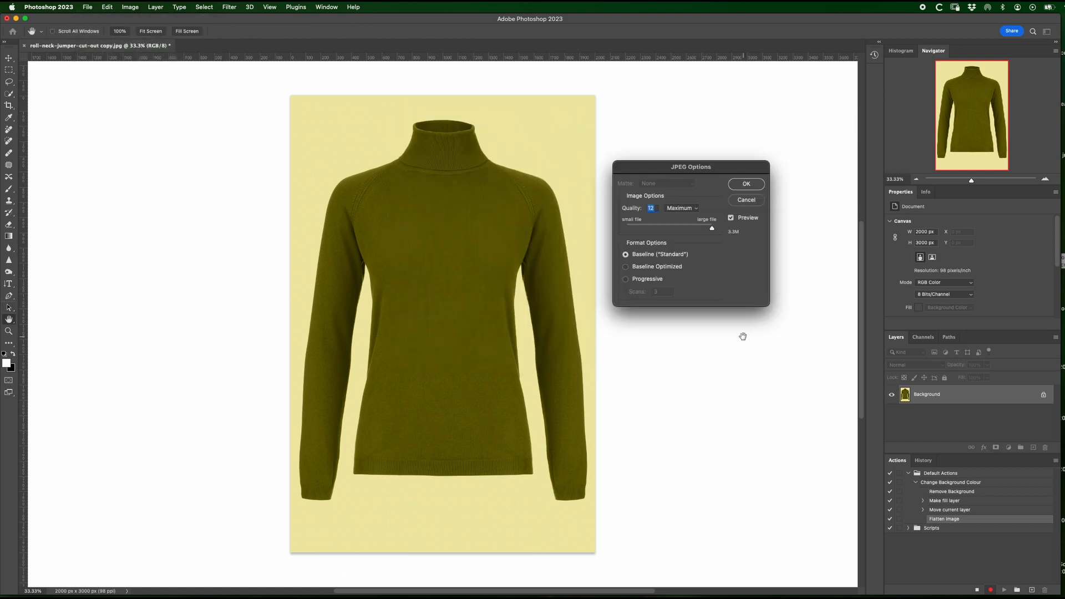
{"action": "left_click", "coordinate": [746, 185]}
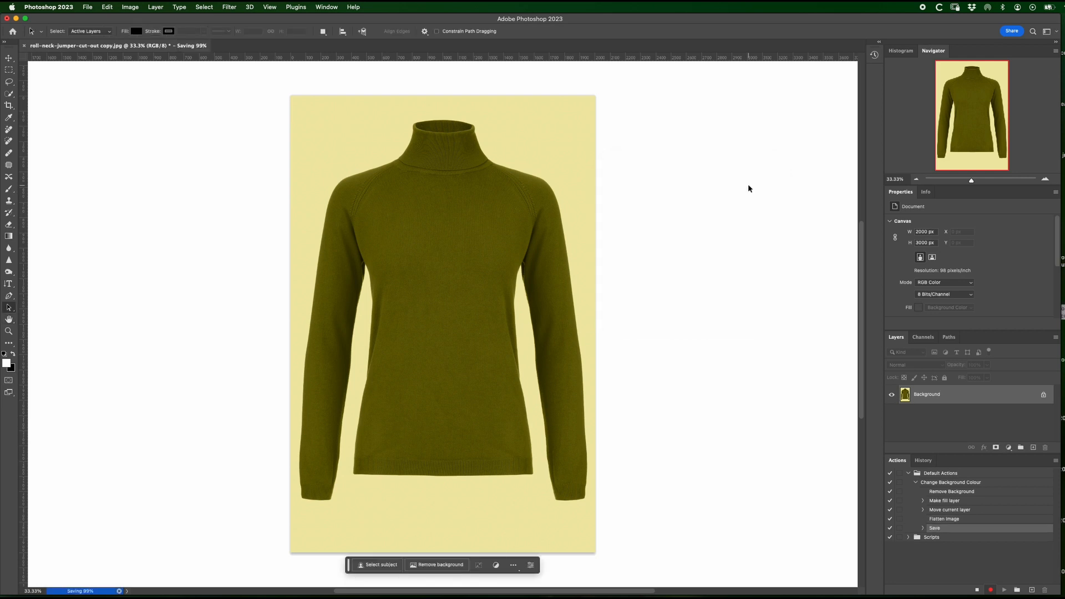
Step: Stop recording the Change Background Colour action and collapse its list of recorded steps
{"action": "left_click", "coordinate": [977, 590]}
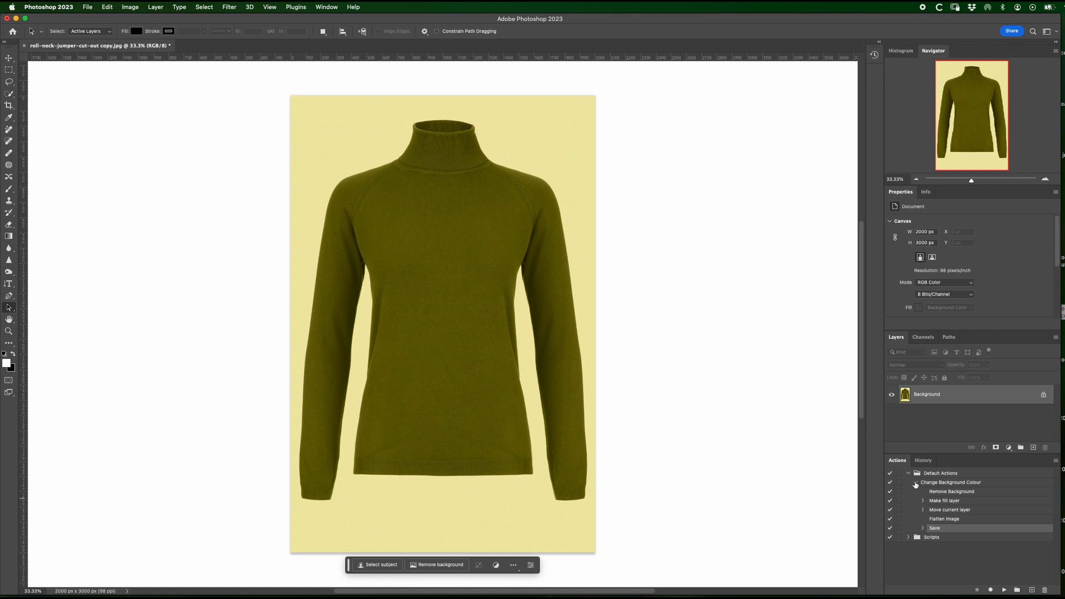
{"action": "left_click", "coordinate": [916, 483]}
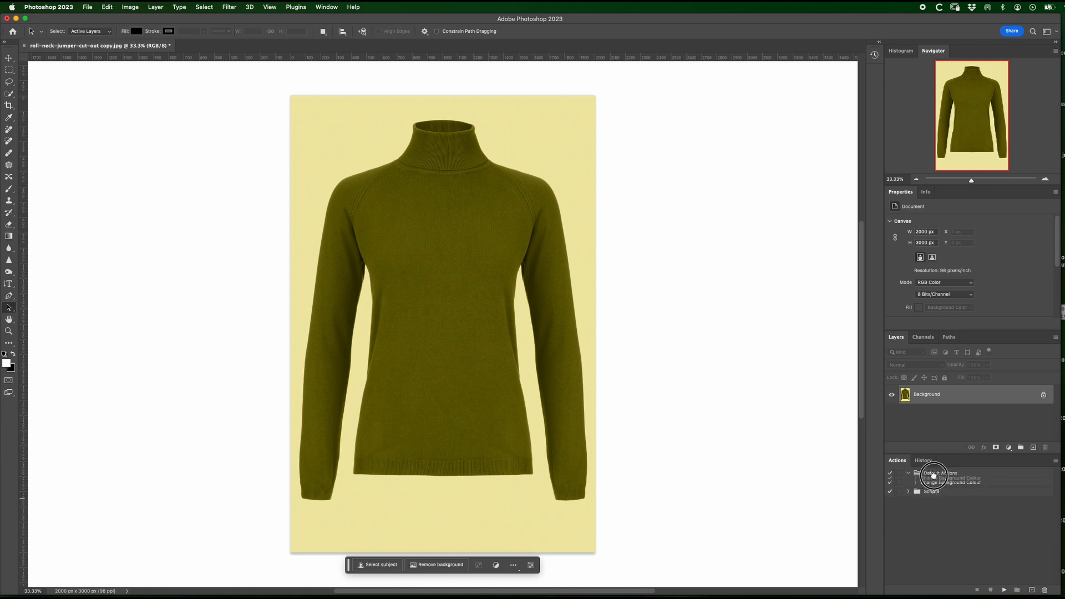
{"action": "left_click", "coordinate": [934, 485]}
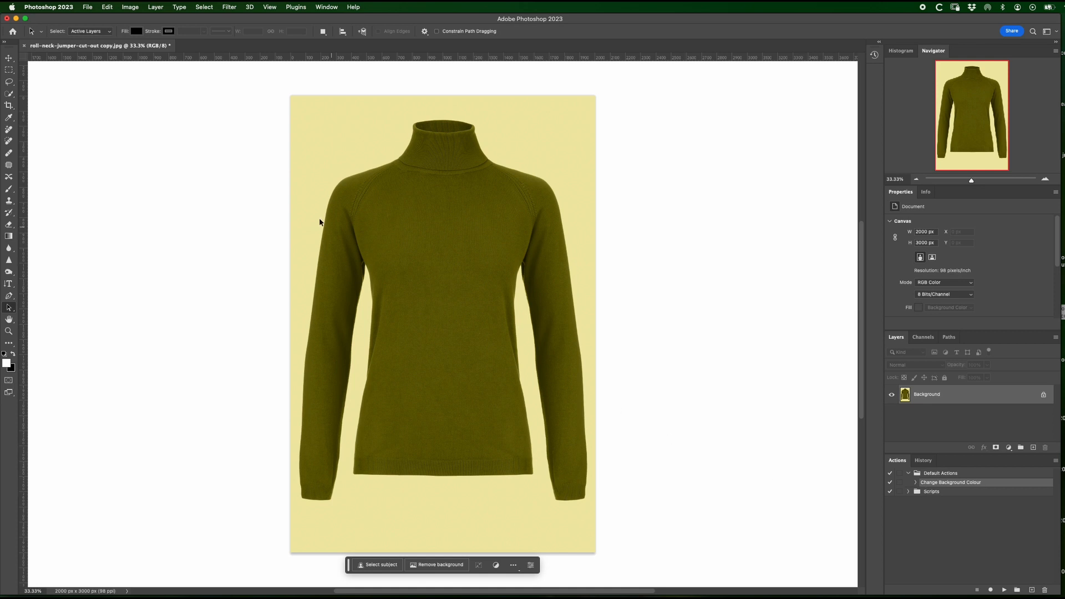
Step: Close the jumper document without saving its changes
{"action": "left_click", "coordinate": [24, 47]}
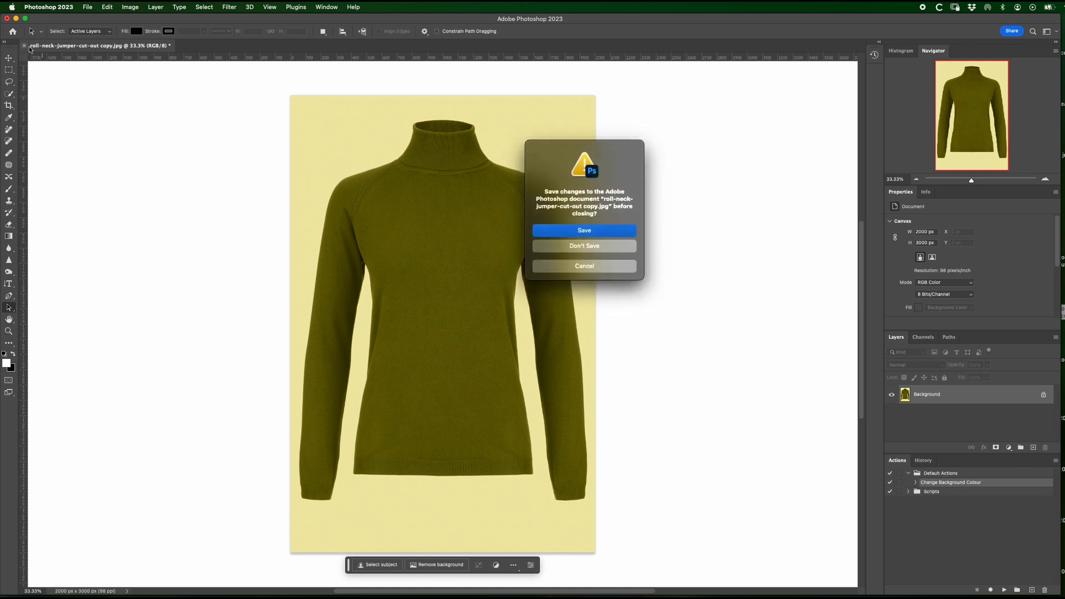
{"action": "left_click", "coordinate": [589, 248]}
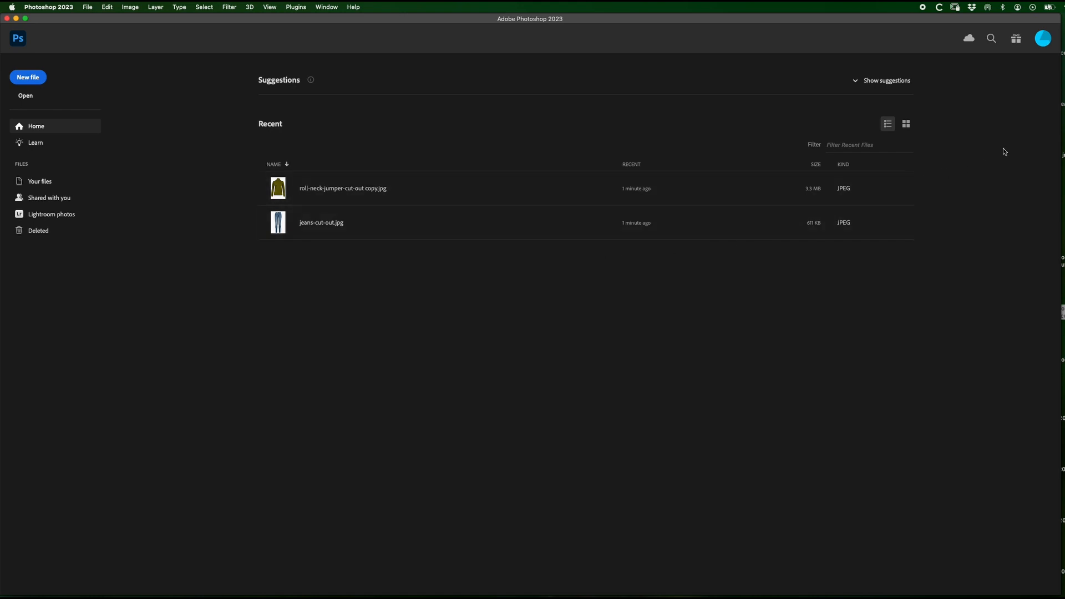
Step: Open jumper-cut-out copy.jpg to run the Change Background Colour action on it, and close the document without saving its changes
{"action": "left_click_drag", "start_coordinate": [1063, 137], "coordinate": [505, 188]}
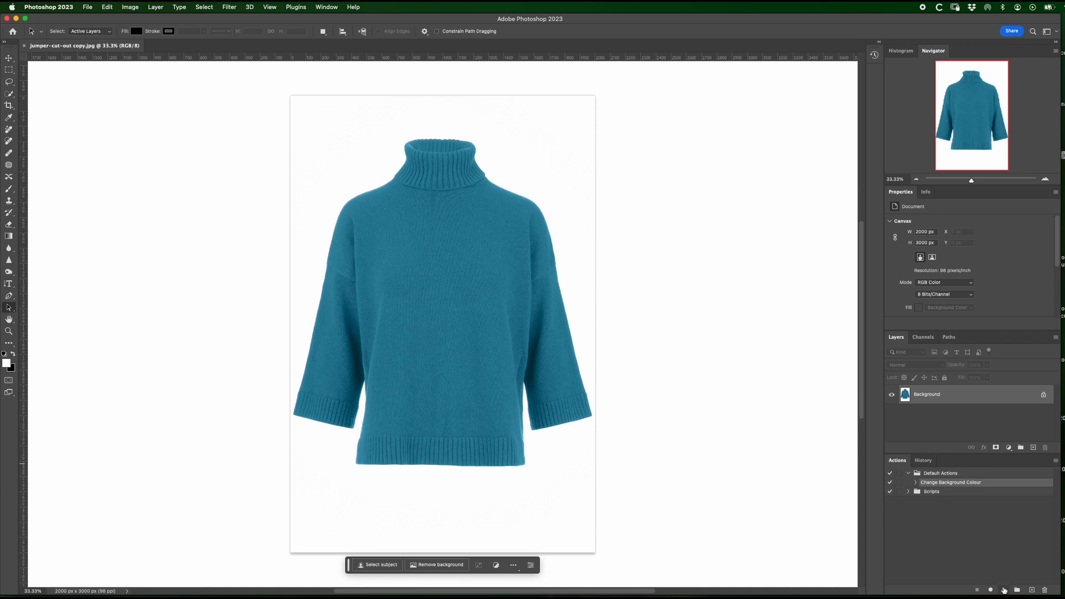
{"action": "left_click", "coordinate": [1004, 589]}
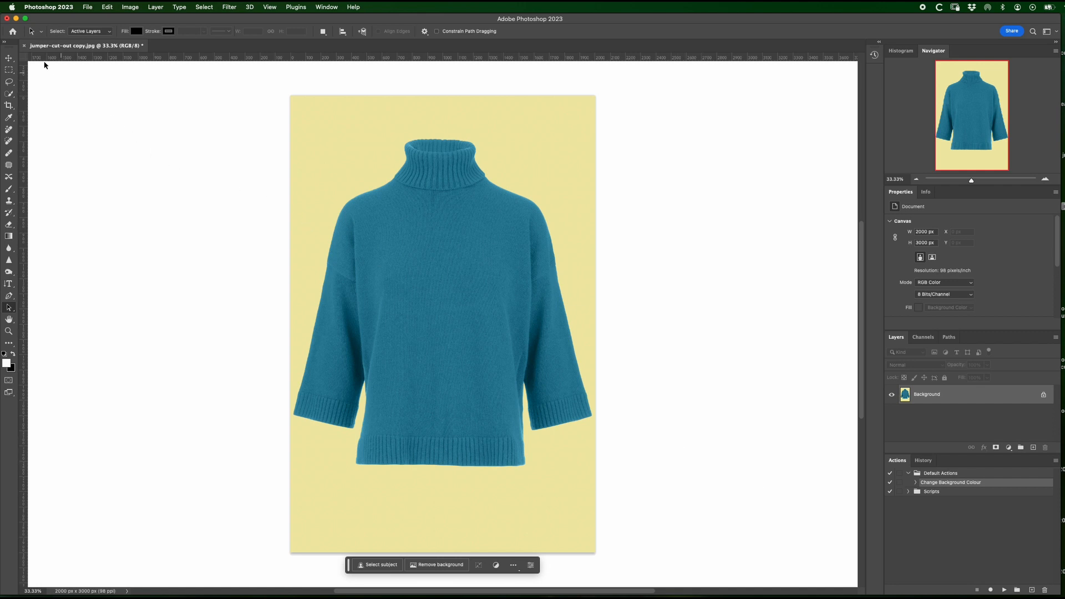
{"action": "left_click", "coordinate": [25, 46]}
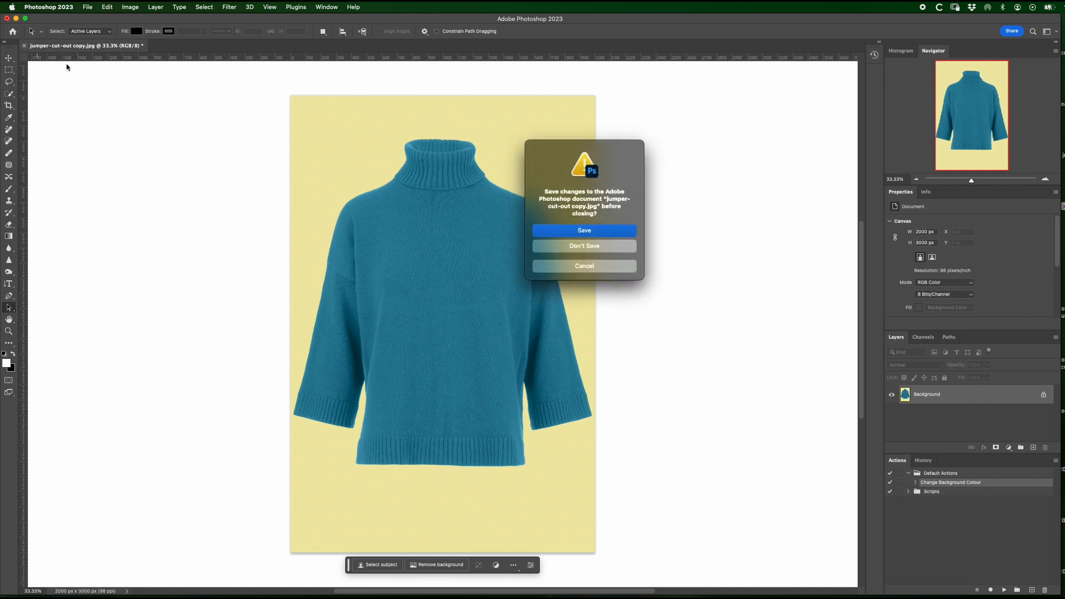
{"action": "left_click", "coordinate": [596, 247]}
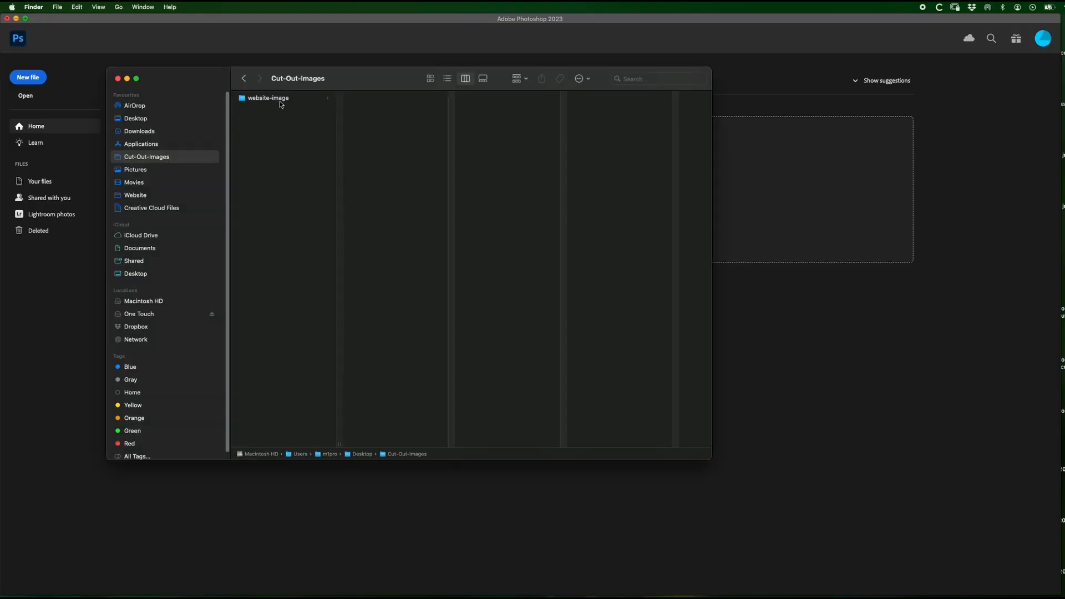
Step: Examine the previews of the cut-out product images in Finder's website-image folder inside Cut-Out-Images, and close the Finder window
{"action": "left_click", "coordinate": [280, 98]}
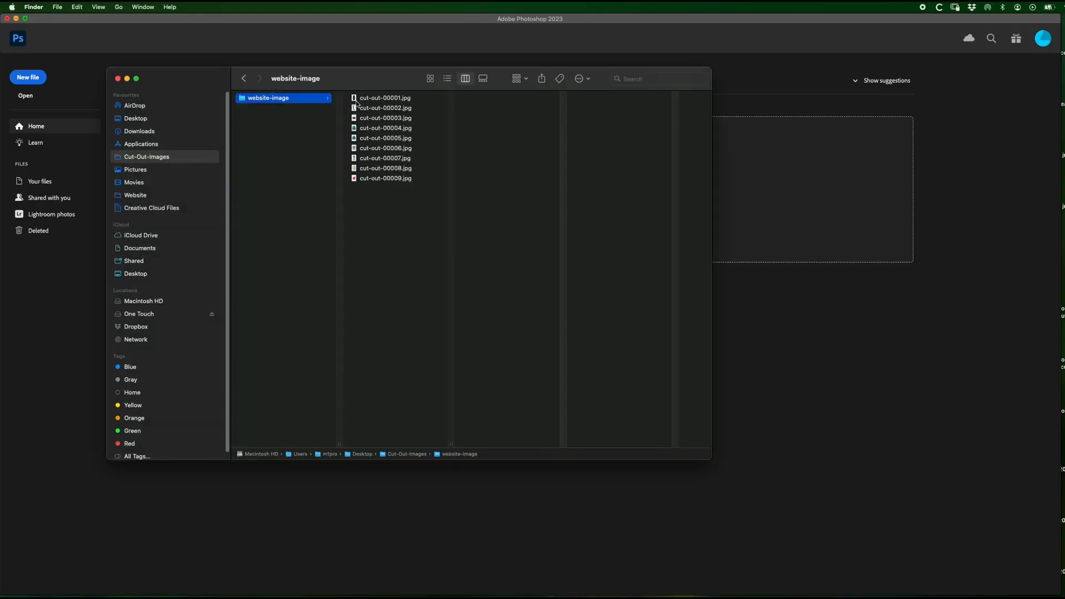
{"action": "left_click", "coordinate": [366, 100]}
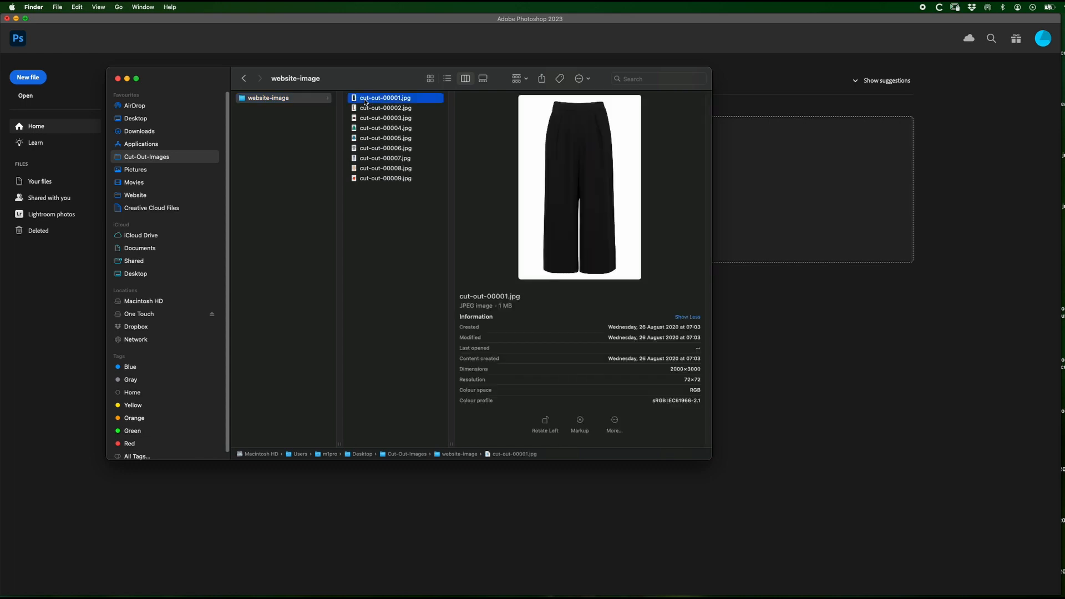
{"action": "key", "text": "Down"}
{"action": "key", "text": "Down"}
{"action": "key", "text": "Down"}
{"action": "key", "text": "Down"}
{"action": "key", "text": "Down"}
{"action": "key", "text": "Down"}
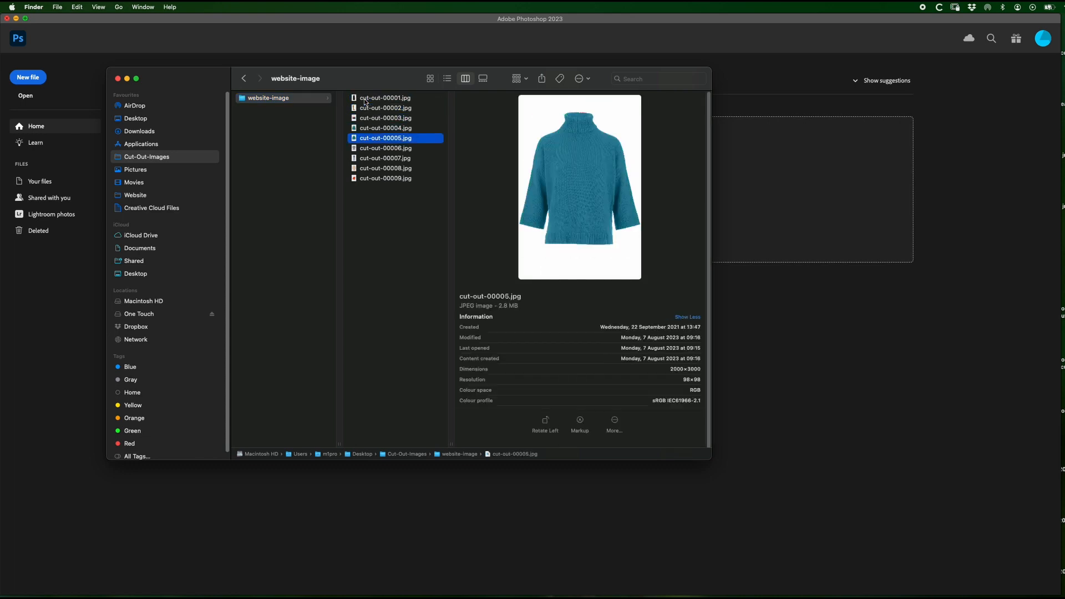
{"action": "key", "text": "Down"}
{"action": "key", "text": "Down"}
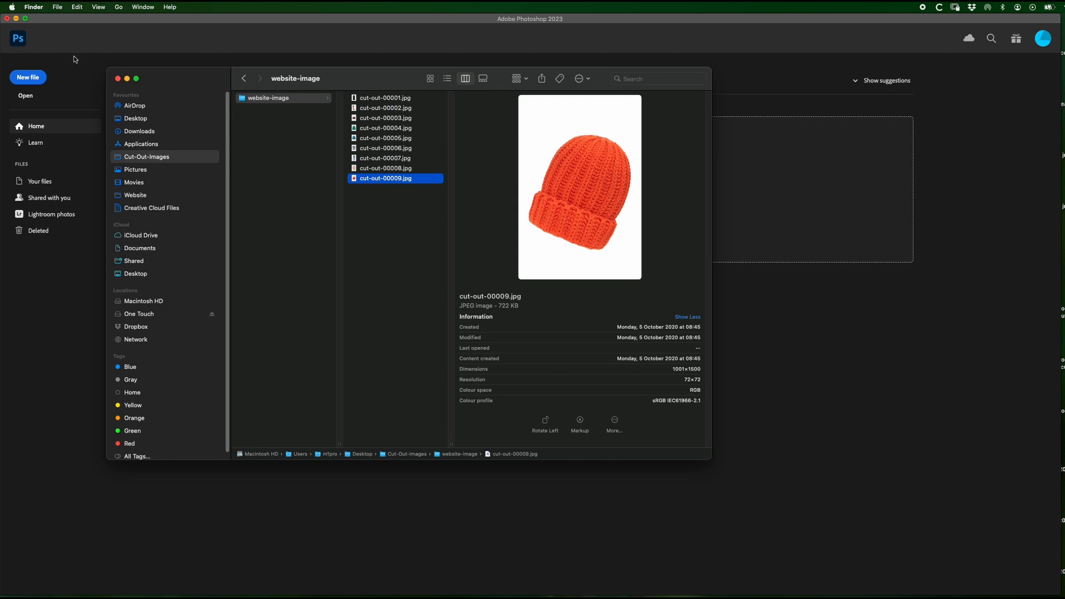
{"action": "left_click", "coordinate": [117, 79]}
{"action": "left_click", "coordinate": [58, 18]}
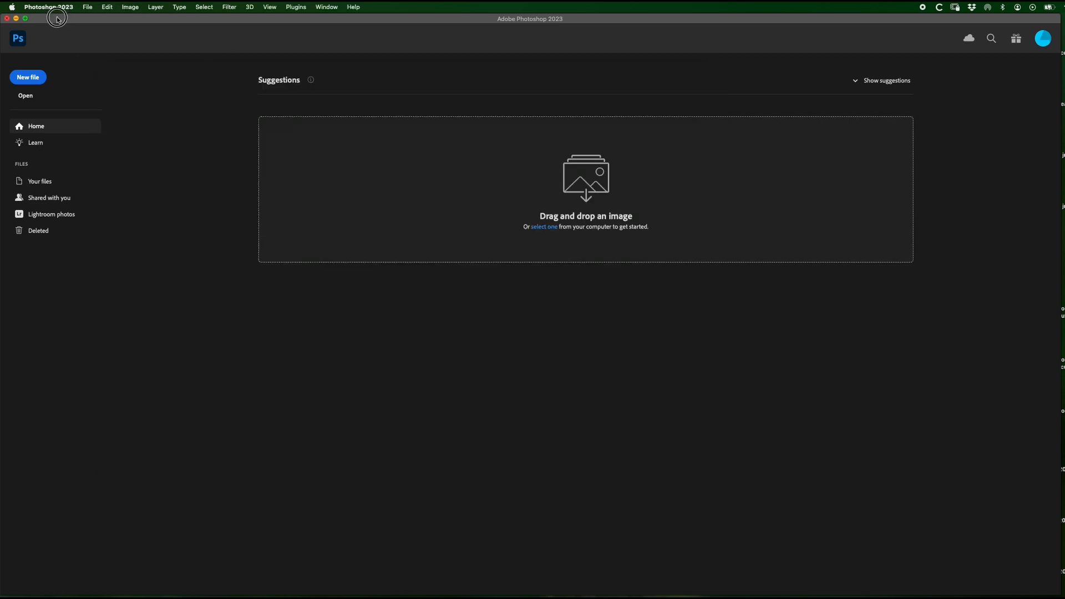
Step: Open the Batch automation in Photoshop and choose the website-image folder inside Cut-Out-Images as its source
{"action": "left_click", "coordinate": [87, 8]}
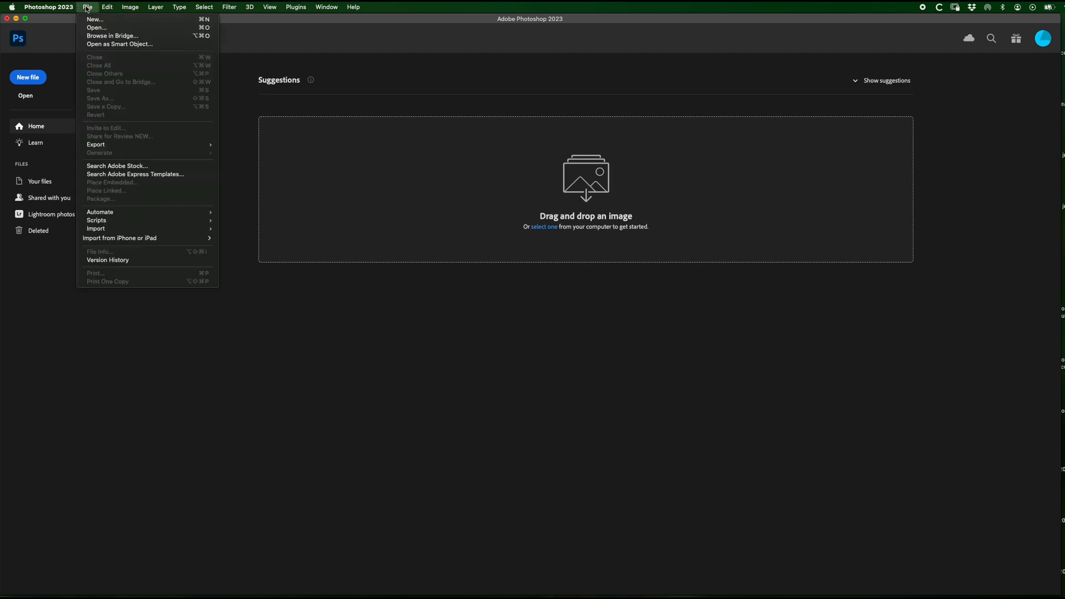
{"action": "mouse_move", "coordinate": [119, 213]}
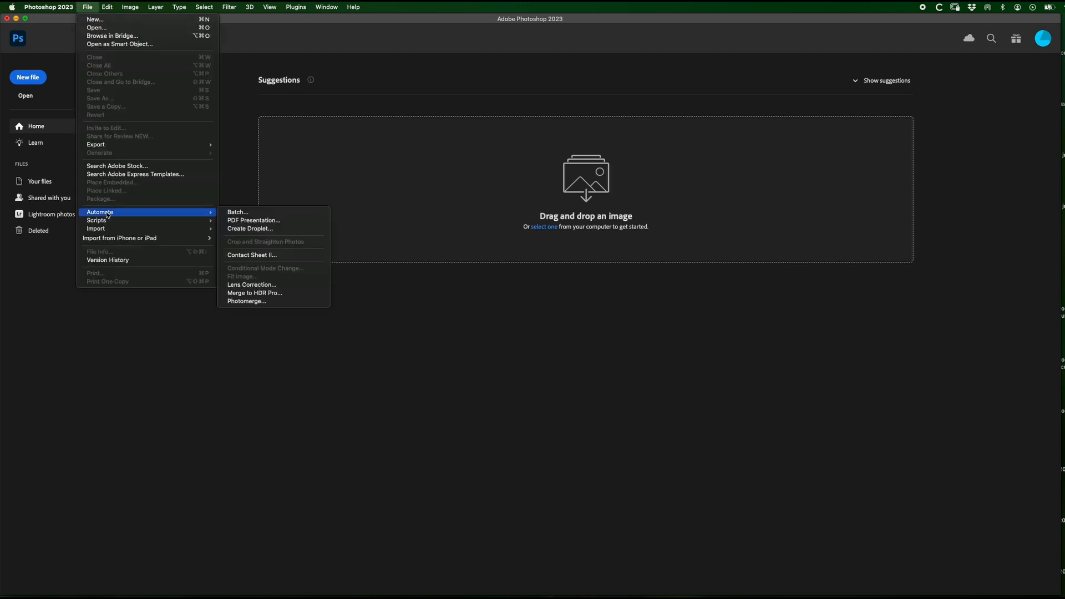
{"action": "left_click", "coordinate": [233, 212]}
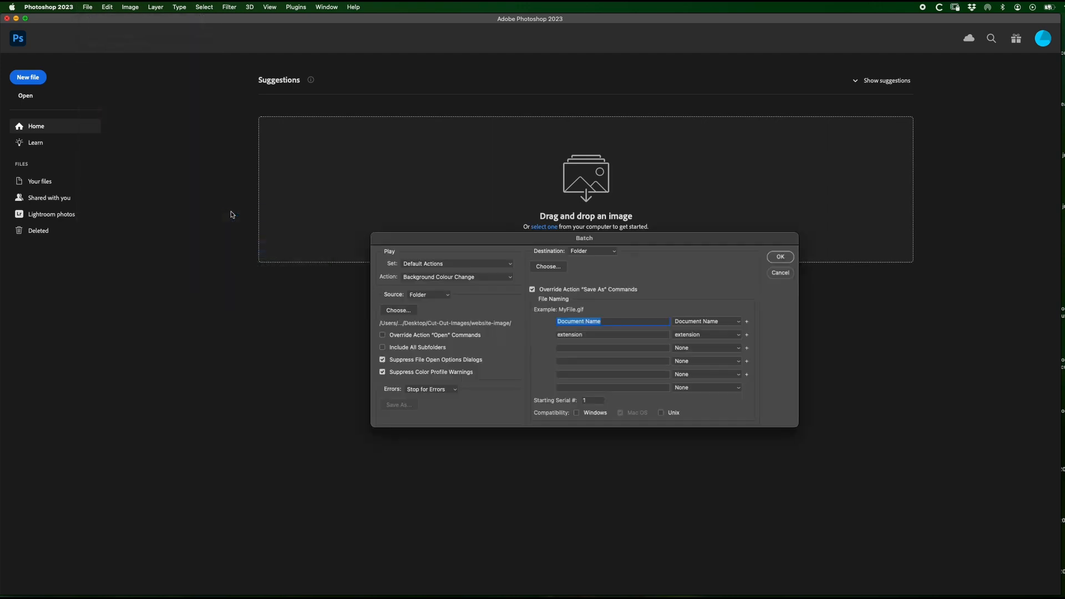
{"action": "left_click", "coordinate": [398, 310]}
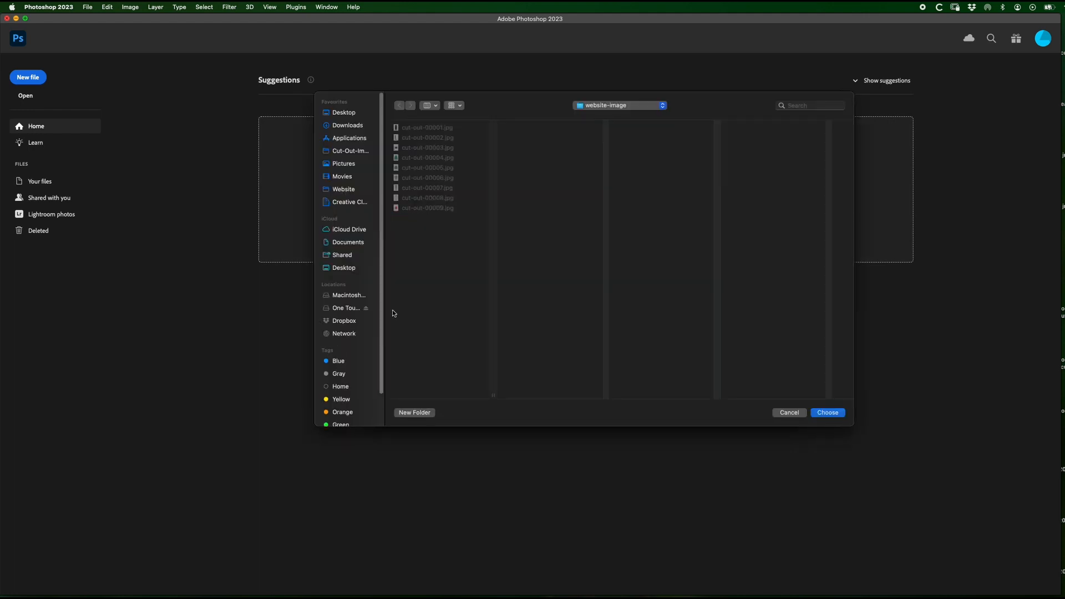
{"action": "left_click", "coordinate": [351, 154]}
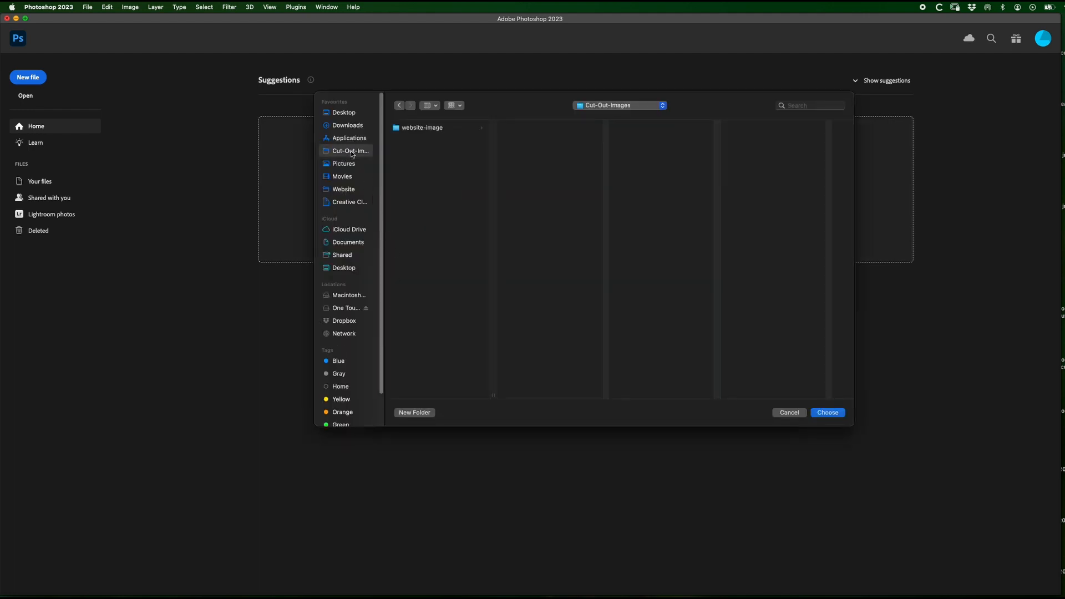
{"action": "left_click", "coordinate": [421, 129]}
{"action": "left_click", "coordinate": [827, 413]}
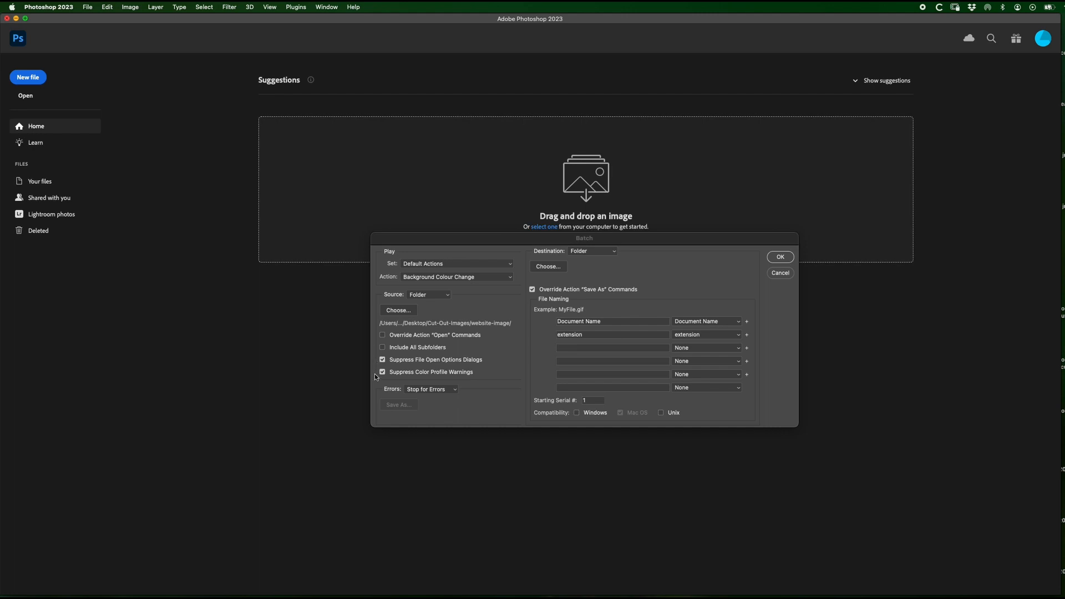
Step: Set the batch destination to a new folder named Processed inside website-image and run the batch
{"action": "left_click", "coordinate": [603, 252]}
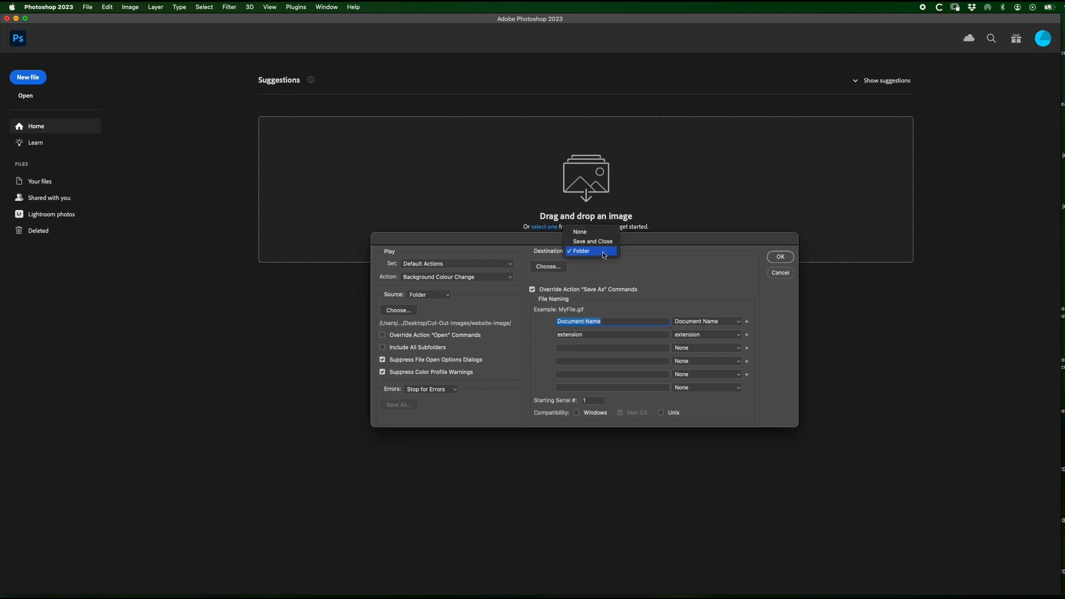
{"action": "left_click", "coordinate": [576, 250]}
{"action": "left_click", "coordinate": [551, 267]}
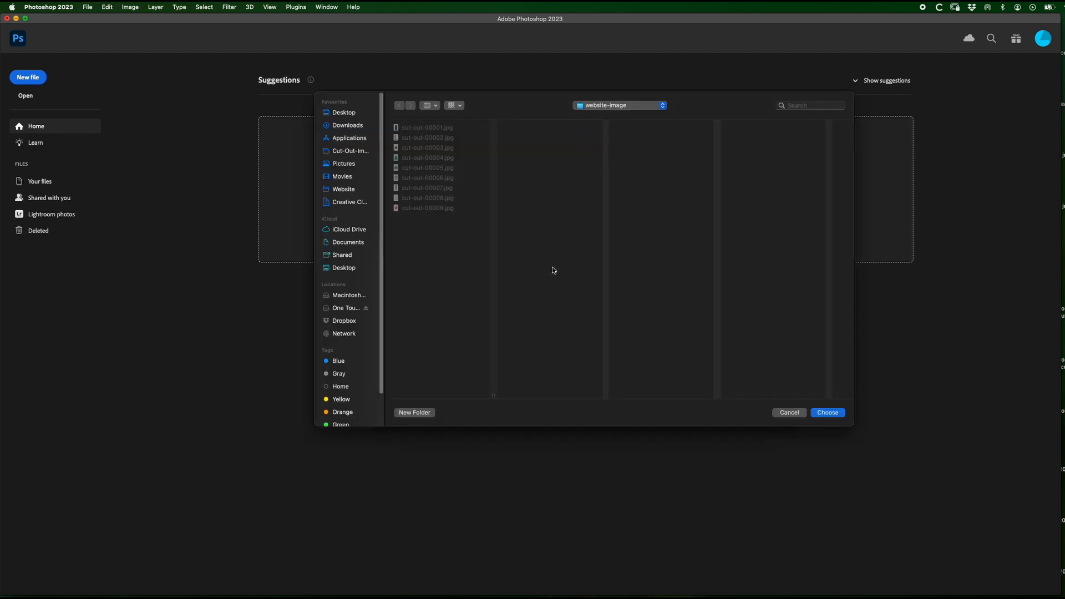
{"action": "left_click", "coordinate": [421, 414]}
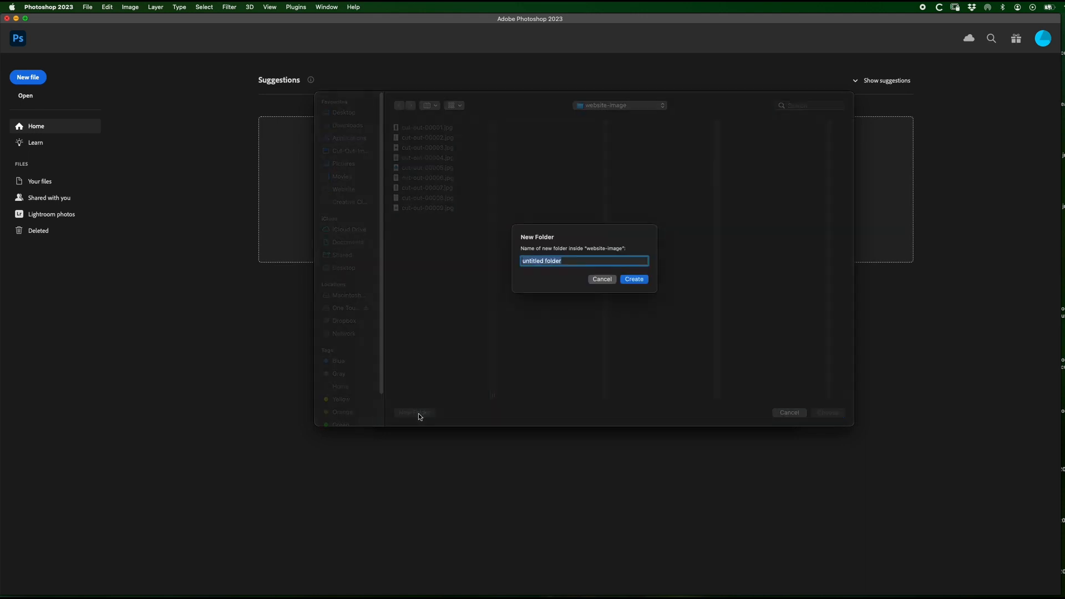
{"action": "type", "text": "Processed"}
{"action": "left_click", "coordinate": [634, 279]}
{"action": "left_click", "coordinate": [832, 415]}
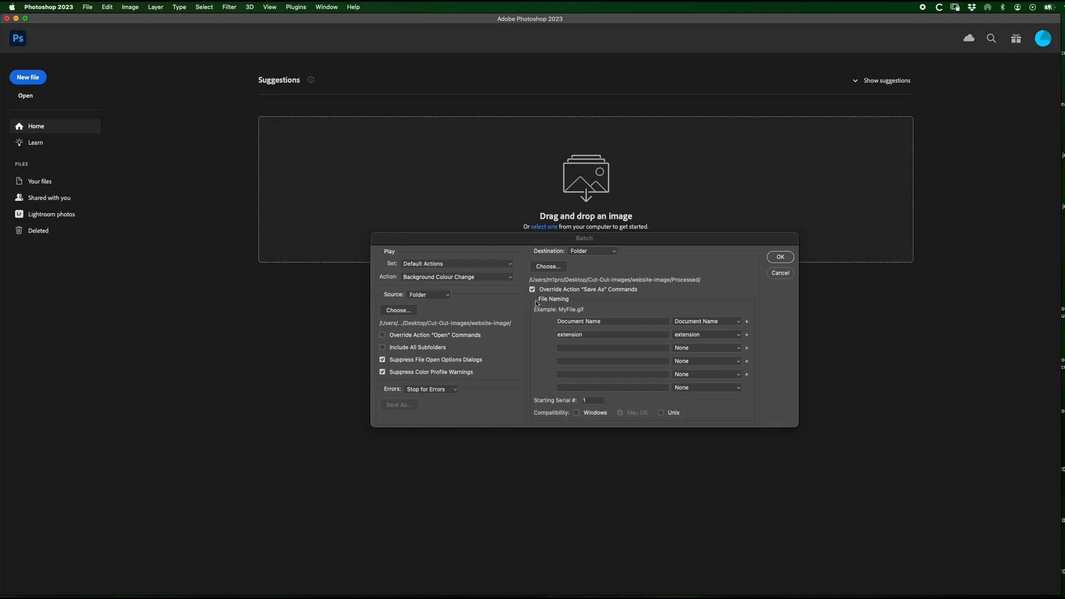
{"action": "left_click", "coordinate": [780, 258]}
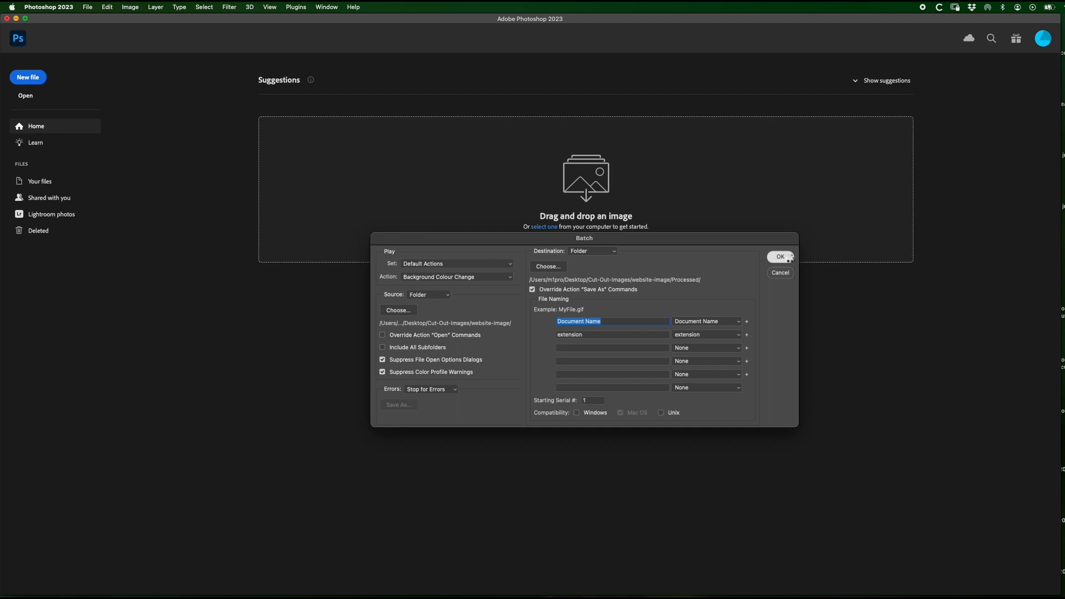
Step: Examine the batch-processed image previews in Finder's Processed folder inside website-image, starting with cut-out-00001.jpg
{"action": "left_click_drag", "start_coordinate": [857, 144], "coordinate": [397, 88]}
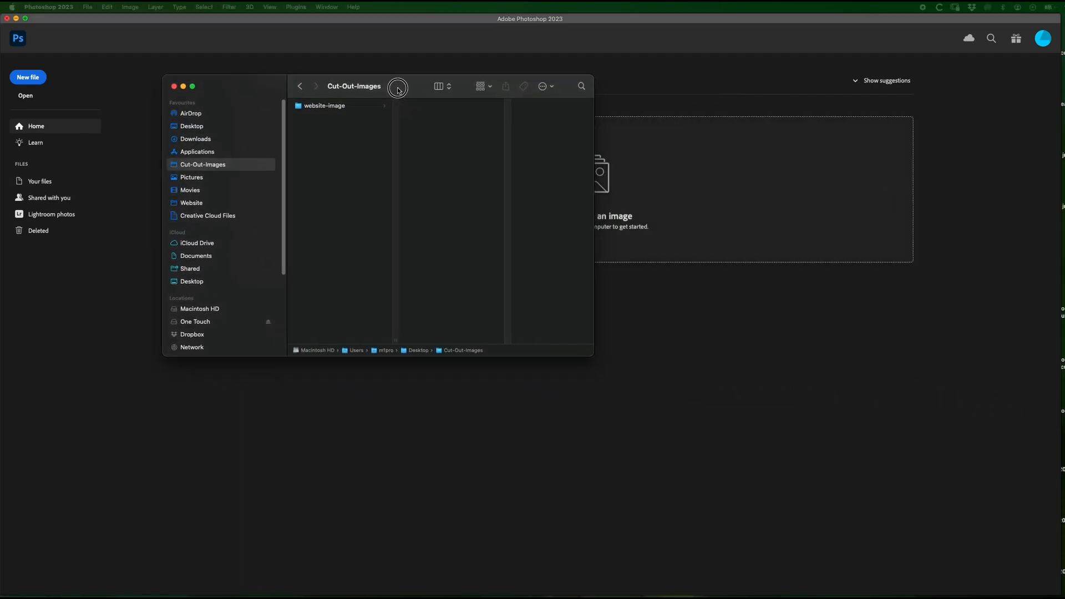
{"action": "left_click", "coordinate": [369, 106]}
{"action": "left_click", "coordinate": [425, 197]}
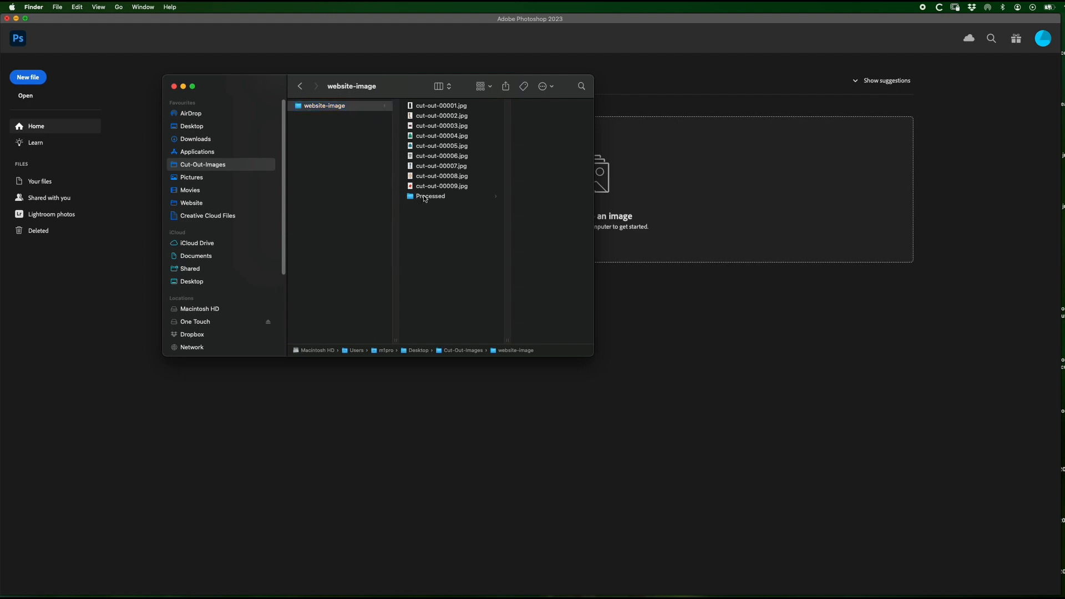
{"action": "left_click_drag", "start_coordinate": [593, 356], "coordinate": [907, 526]}
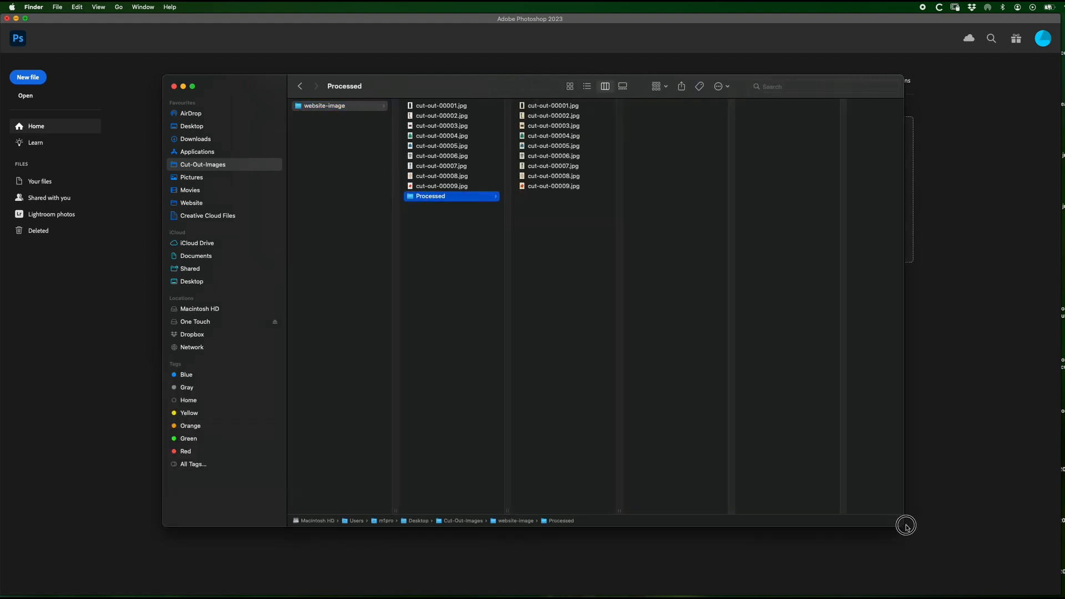
{"action": "left_click", "coordinate": [551, 105]}
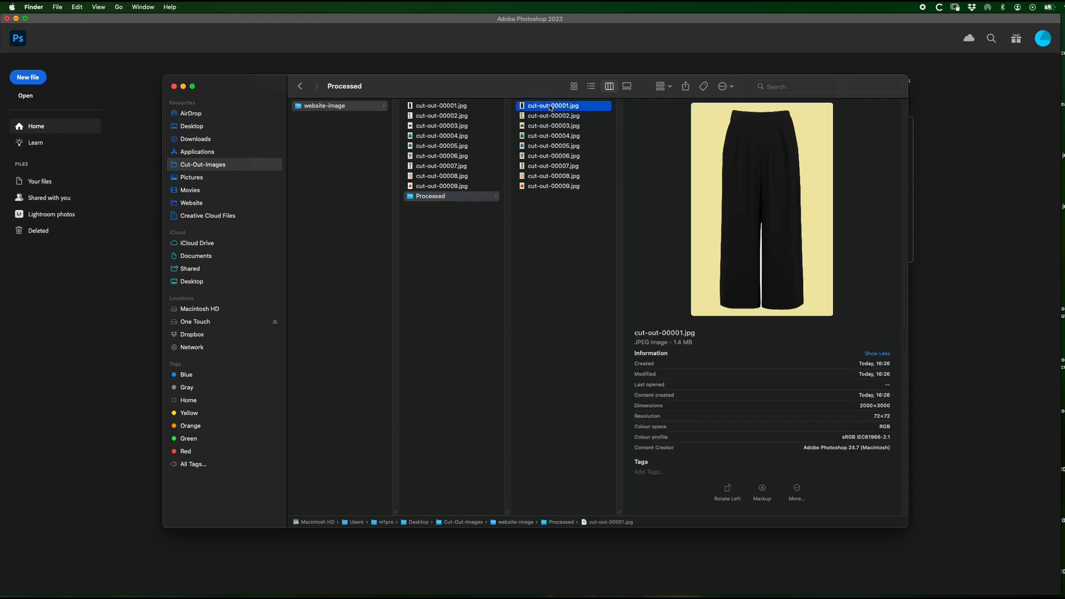
{"action": "key", "text": "Down"}
{"action": "key", "text": "Down"}
{"action": "key", "text": "Down"}
{"action": "key", "text": "Down"}
{"action": "key", "text": "Down"}
{"action": "key", "text": "Down"}
{"action": "key", "text": "Down"}
{"action": "key", "text": "Down"}
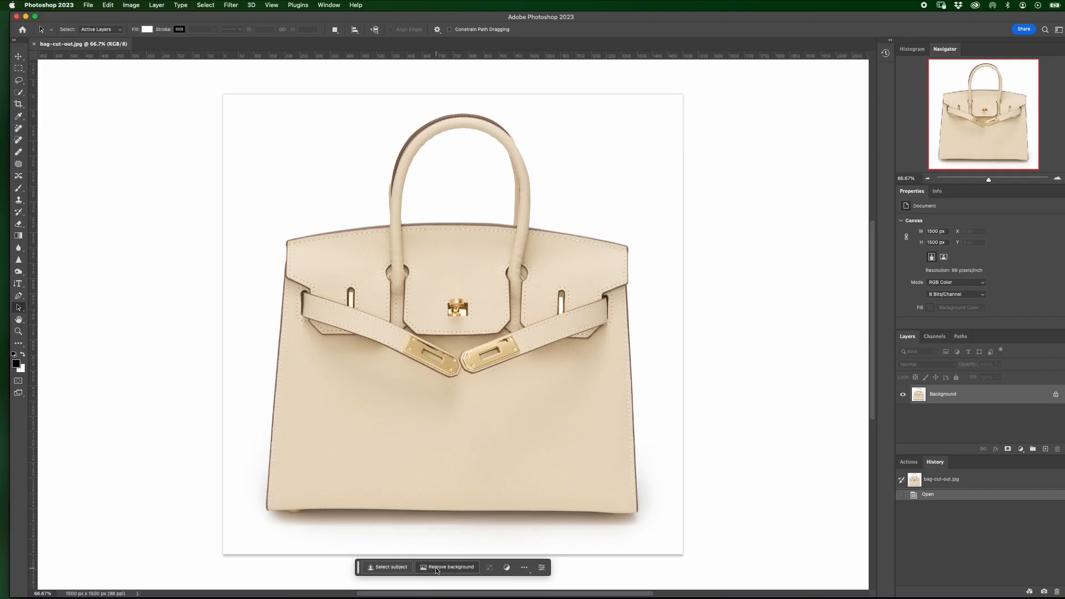
Step: Remove the background from the handbag image bag-cut-out.jpg in Photoshop
{"action": "left_click", "coordinate": [437, 567]}
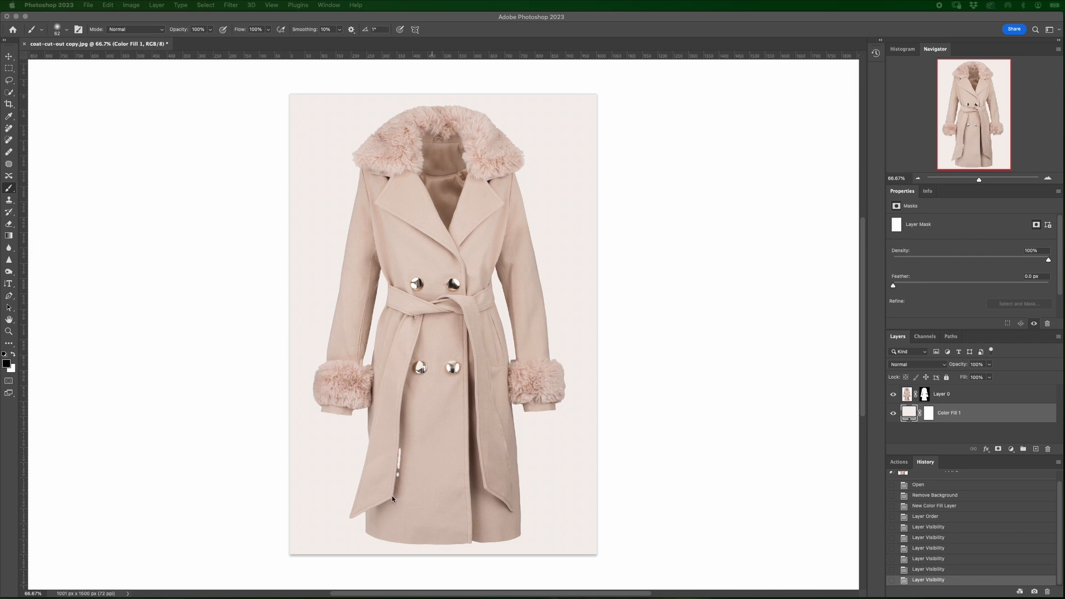
Step: Compare the coat with Color Fill 1 hidden and shown, and close coat-cut-out copy.jpg without saving its changes
{"action": "left_click", "coordinate": [894, 413]}
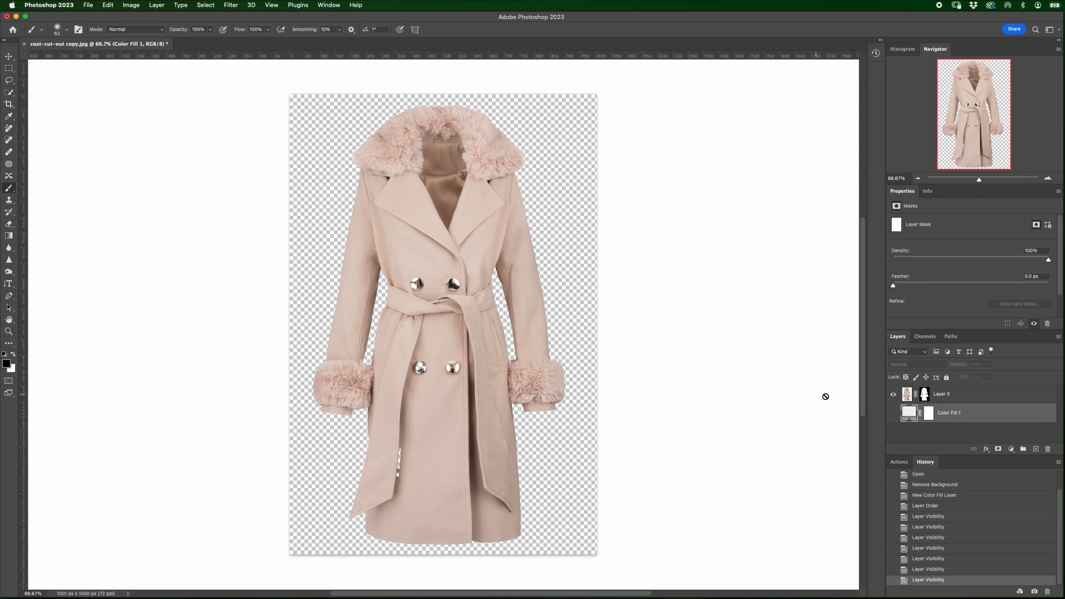
{"action": "left_click", "coordinate": [893, 413]}
{"action": "left_click", "coordinate": [25, 44]}
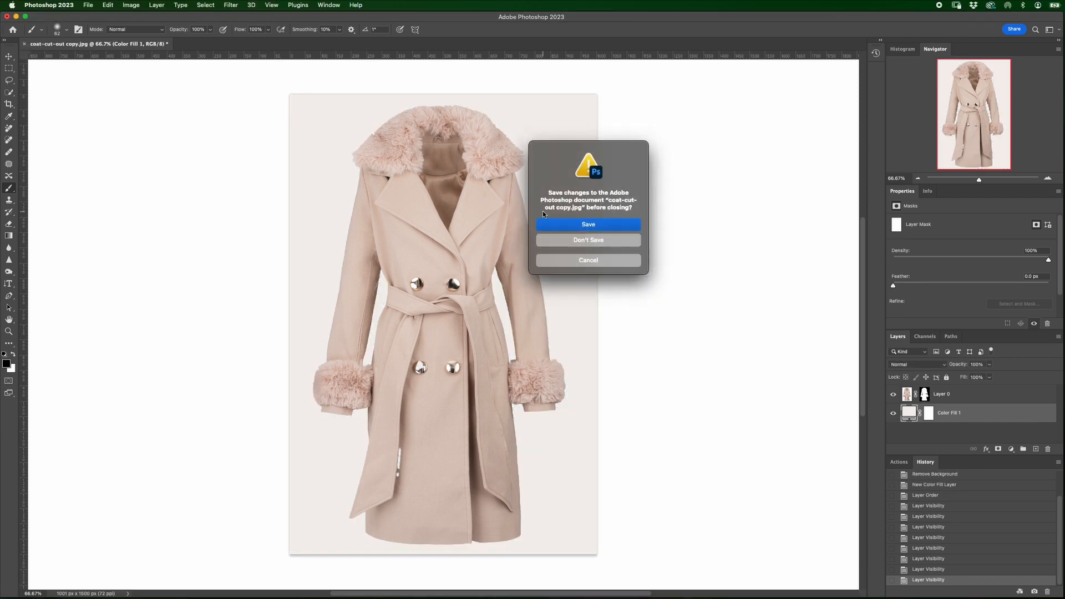
{"action": "left_click", "coordinate": [571, 239]}
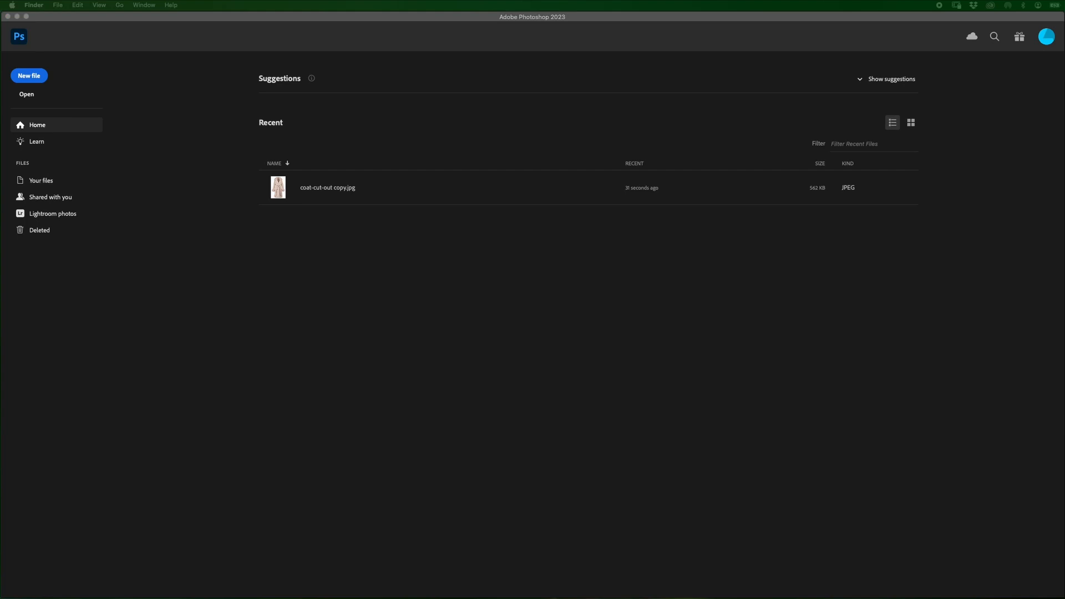
Step: Open coat-cut-out.jpg and remove the background around the coat
{"action": "left_click_drag", "start_coordinate": [1064, 338], "coordinate": [492, 226]}
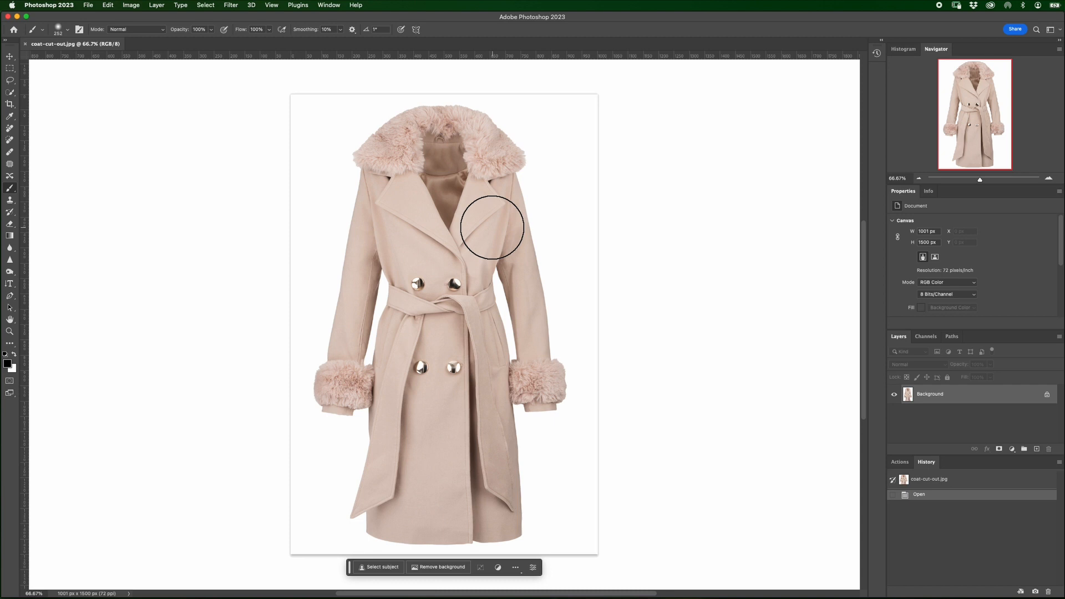
{"action": "left_click", "coordinate": [435, 567]}
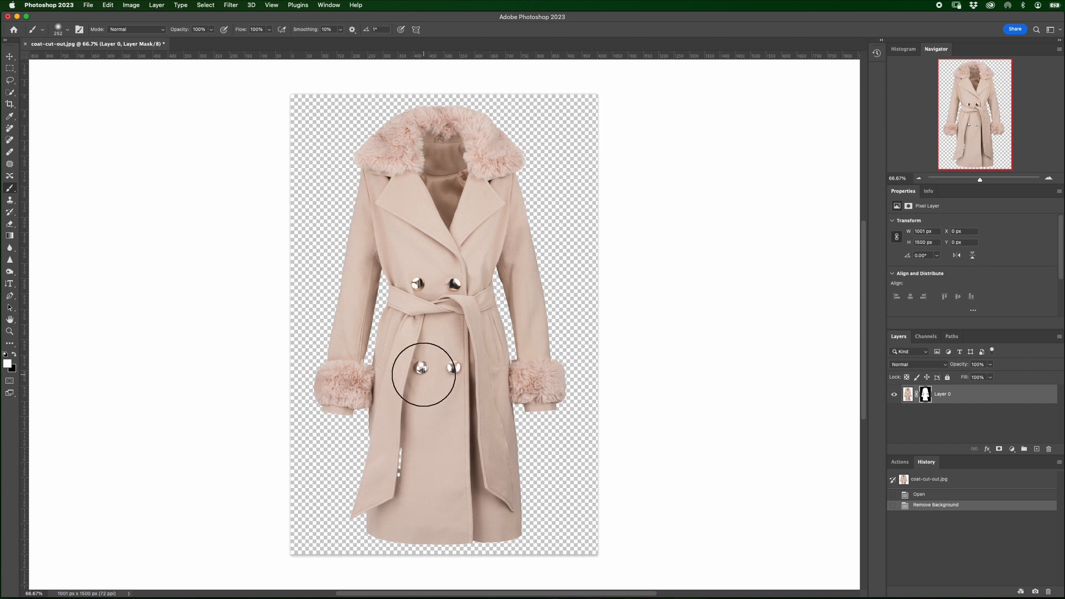
Step: Restore the missing patches beside the coat's lower left belt end by painting white #ffffff on Layer 0's mask
{"action": "left_click", "coordinate": [925, 395]}
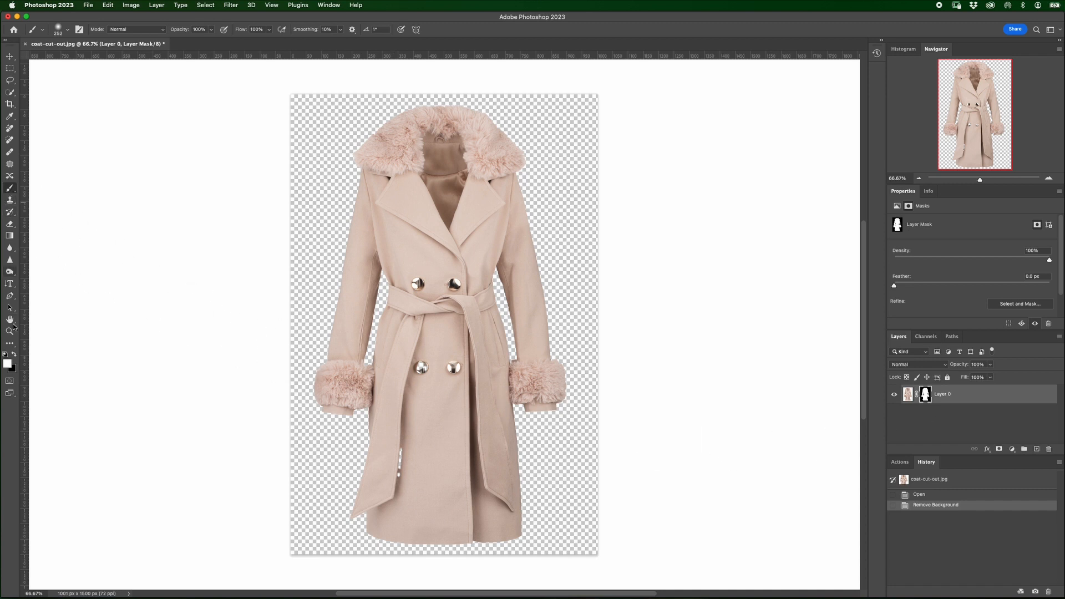
{"action": "left_click", "coordinate": [7, 363]}
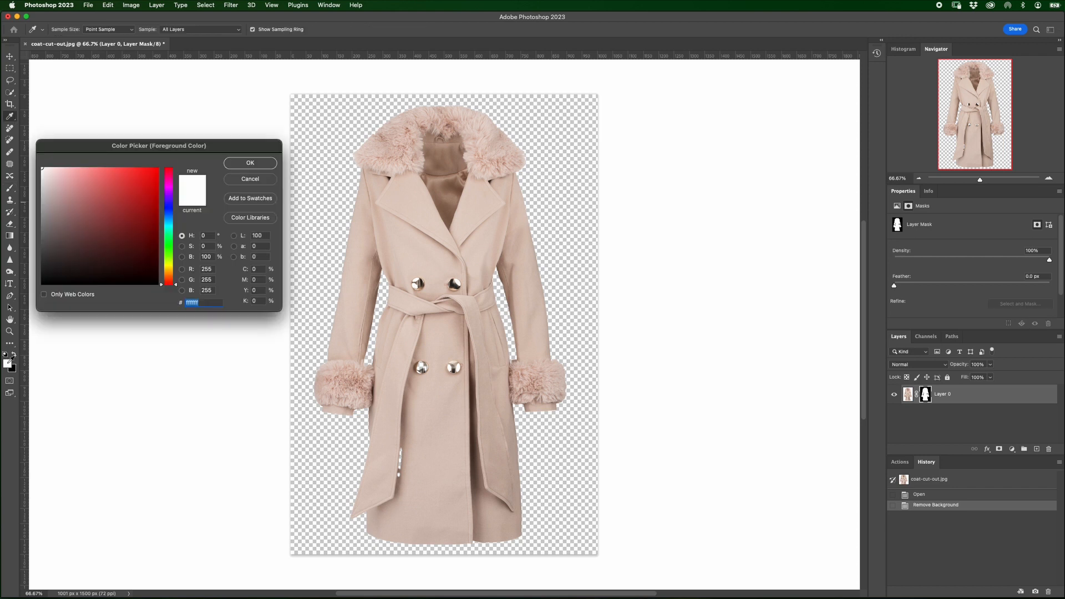
{"action": "left_click", "coordinate": [250, 164]}
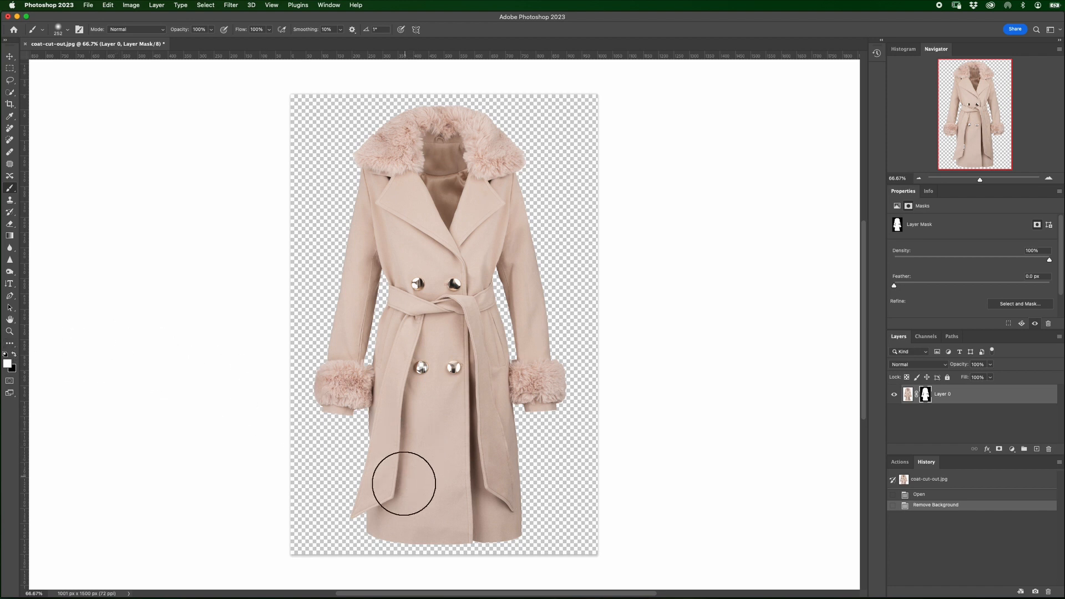
{"action": "left_click", "coordinate": [410, 465]}
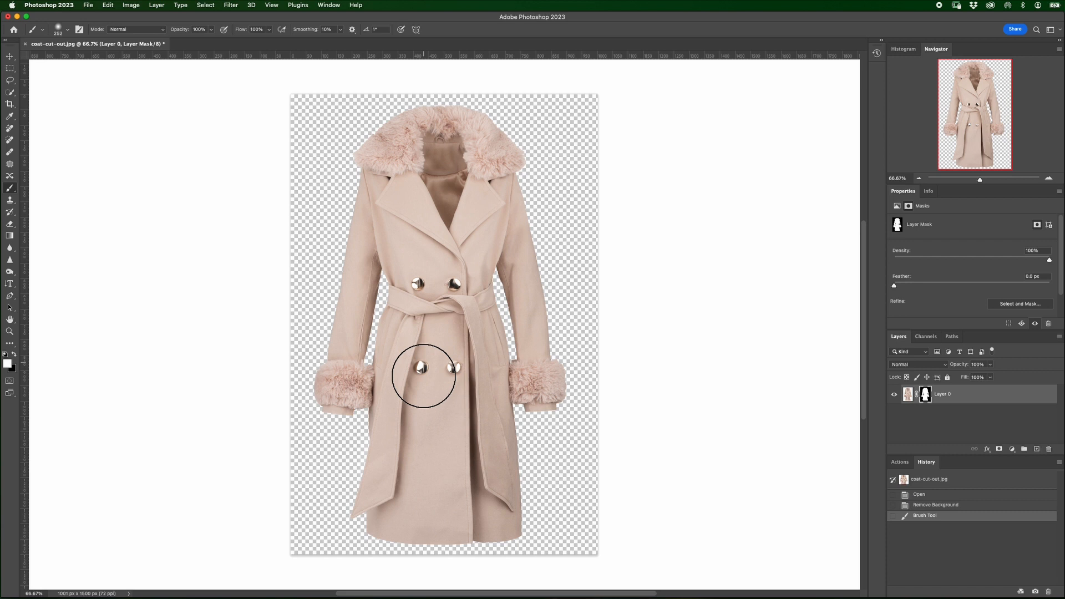
Step: Paint white around the coat's lower buttons on Layer 0's mask, and add a solid colour fill layer of #f9f9f9 beneath Layer 0
{"action": "left_click", "coordinate": [422, 363]}
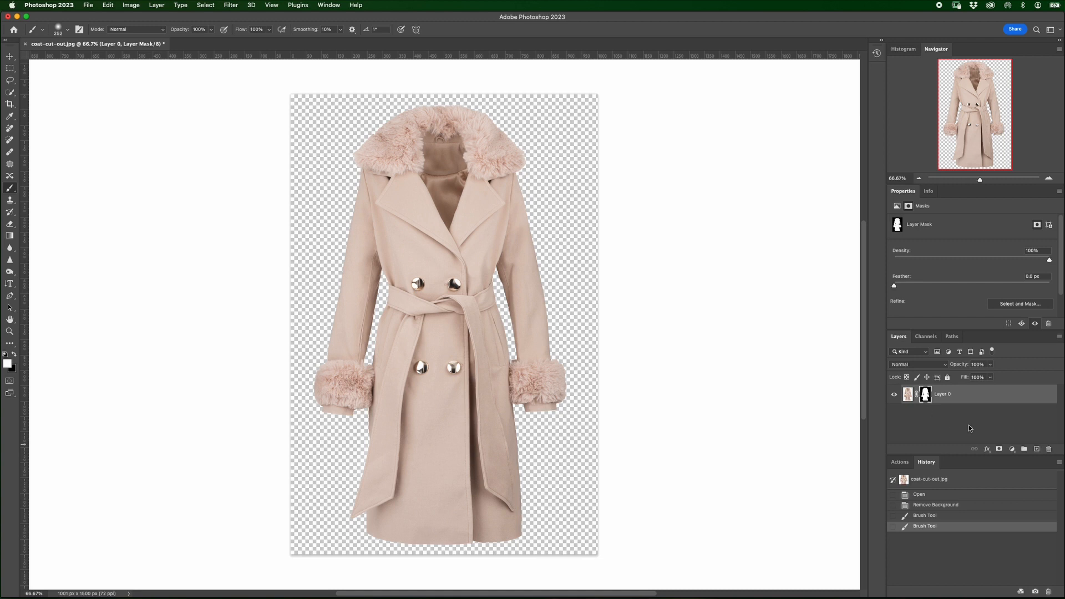
{"action": "left_click", "coordinate": [1012, 449]}
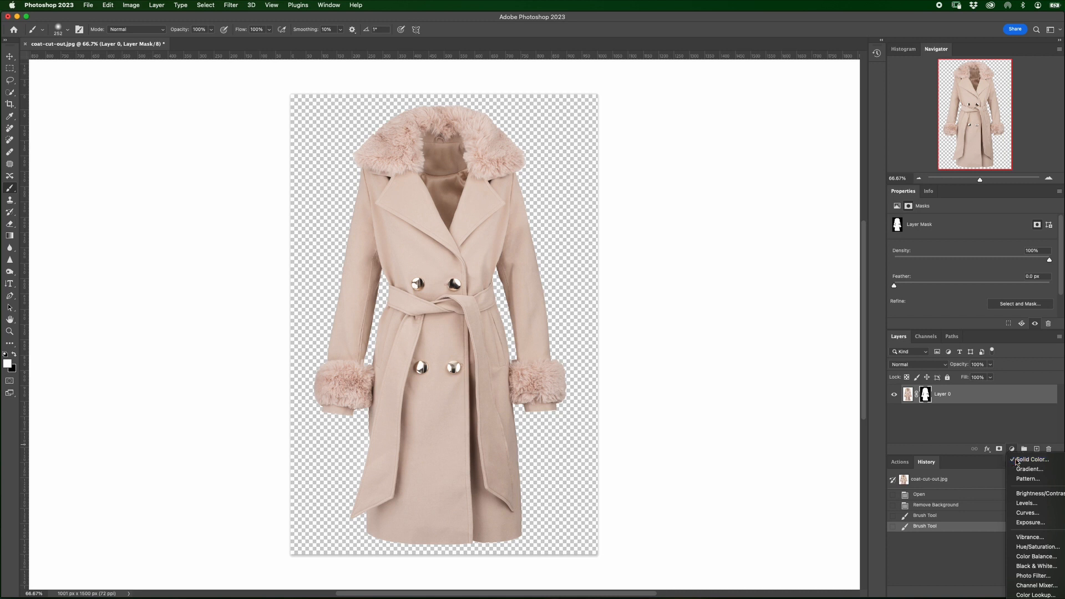
{"action": "left_click", "coordinate": [1025, 460]}
{"action": "type", "text": "f9f9f9"}
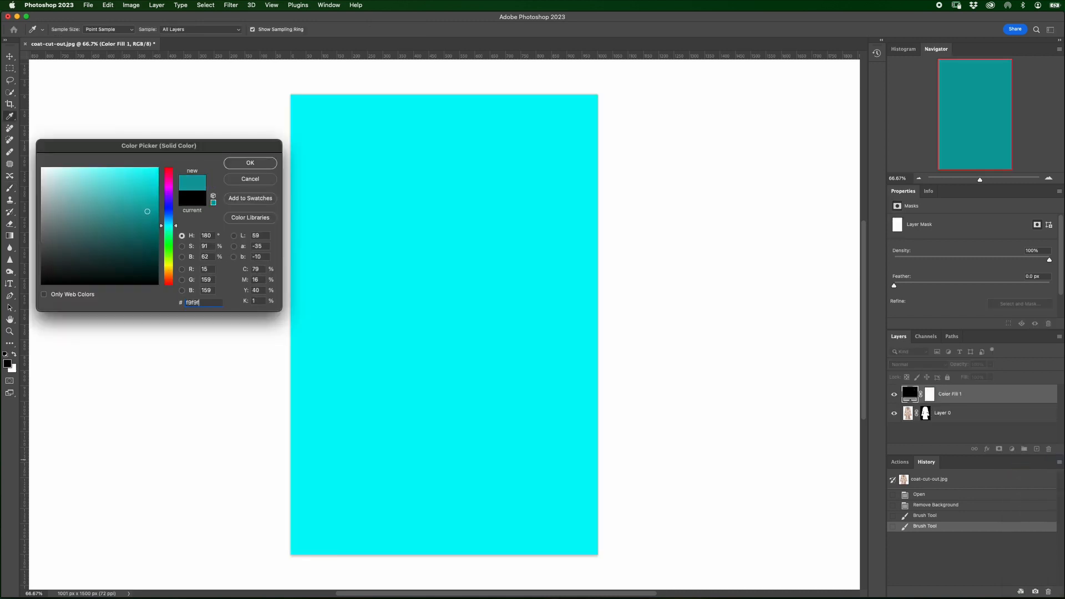
{"action": "left_click", "coordinate": [257, 164]}
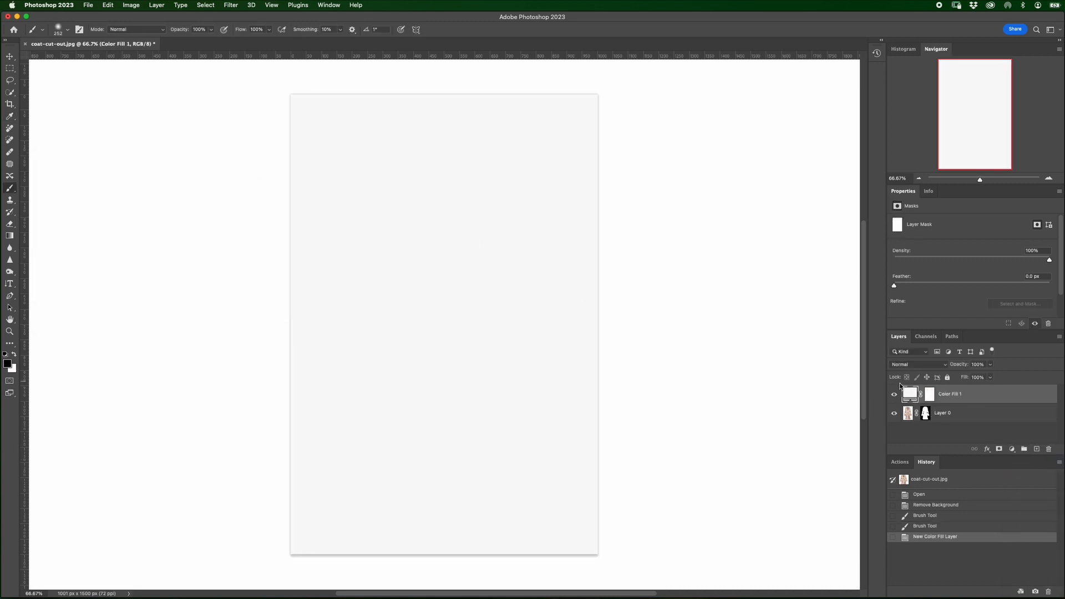
{"action": "left_click_drag", "start_coordinate": [902, 387], "coordinate": [968, 423]}
Step: Flatten coat-cut-out.jpg, save it and close it
{"action": "left_click", "coordinate": [156, 5]}
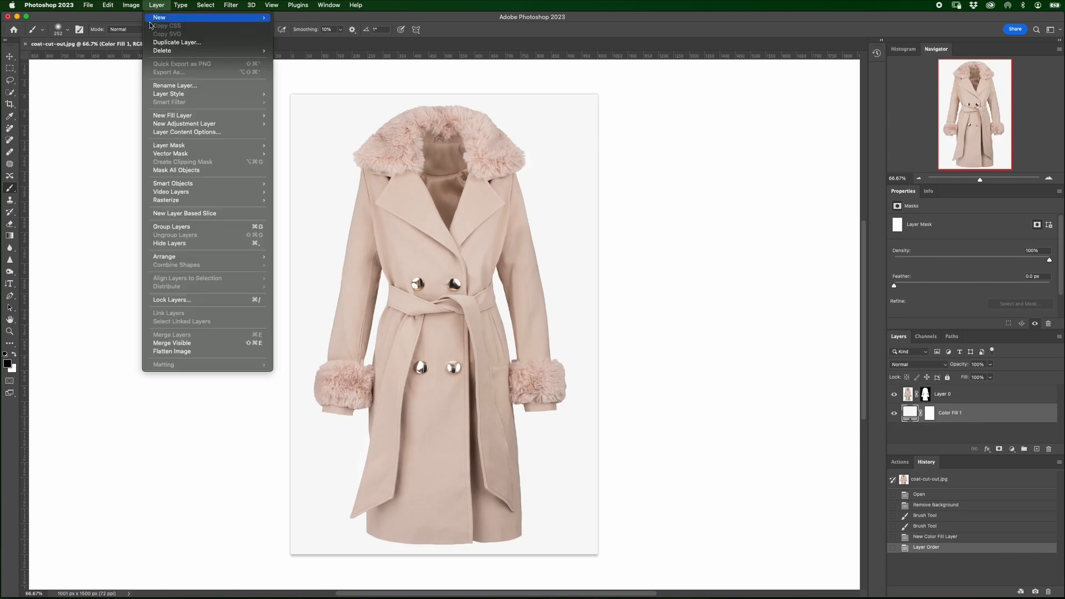
{"action": "left_click", "coordinate": [162, 355]}
{"action": "left_click", "coordinate": [88, 5]}
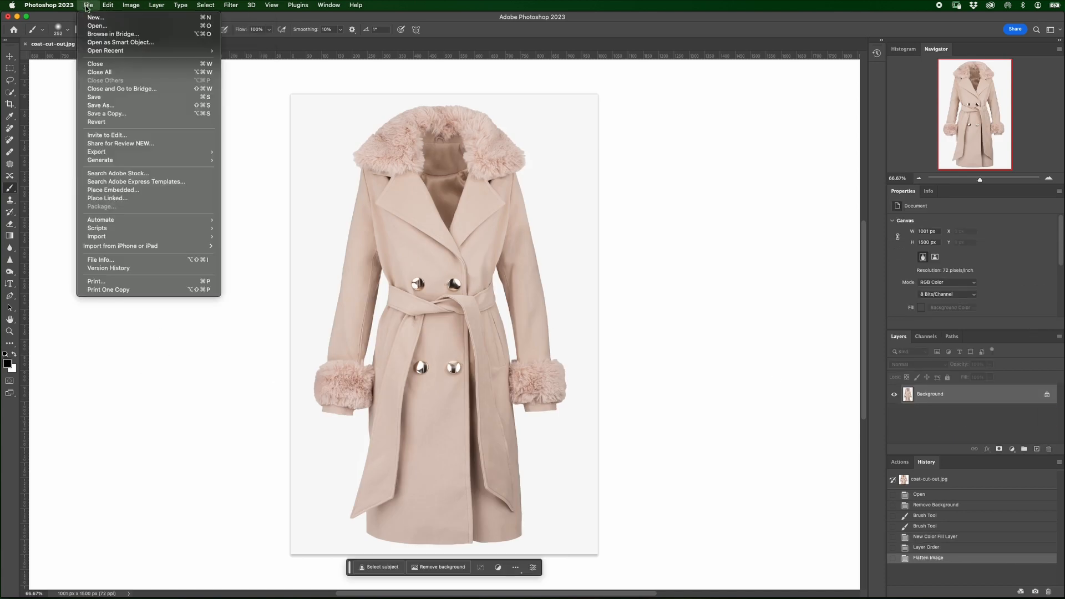
{"action": "left_click", "coordinate": [95, 99]}
{"action": "left_click", "coordinate": [25, 44]}
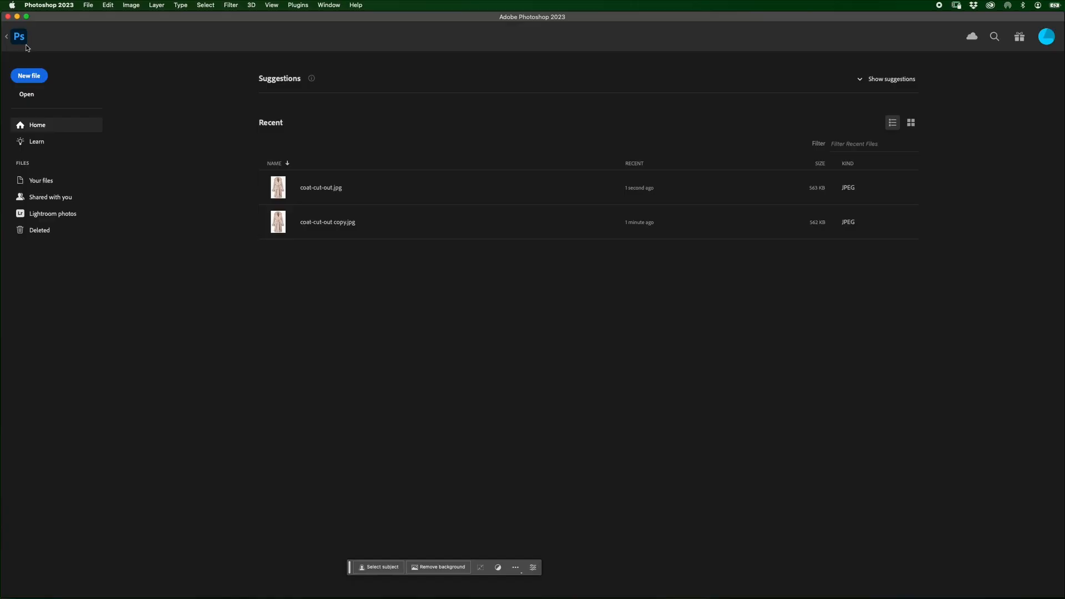
Step: Switch to Finder, open the boot image cut-out-00002.jpg in Photoshop and remove its background
{"action": "key", "text": "super+Tab"}
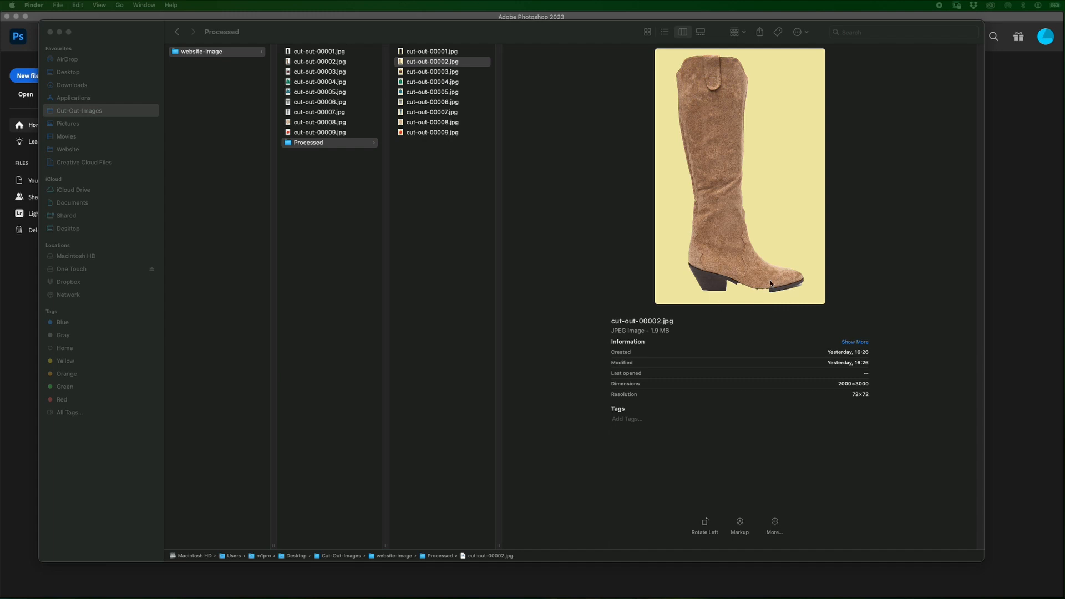
{"action": "double_click", "coordinate": [736, 278]}
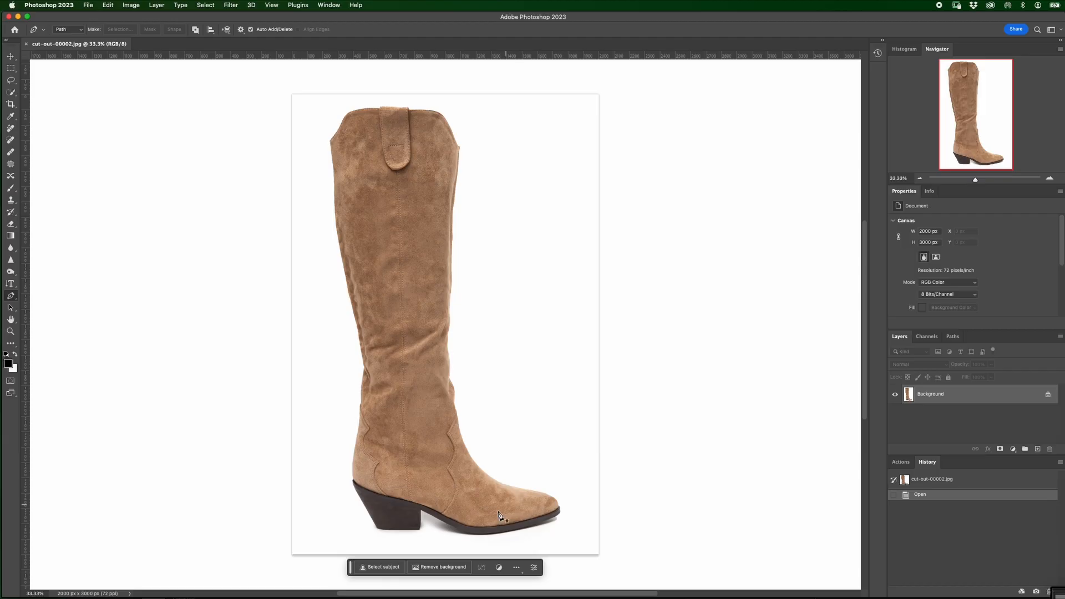
{"action": "left_click", "coordinate": [438, 569]}
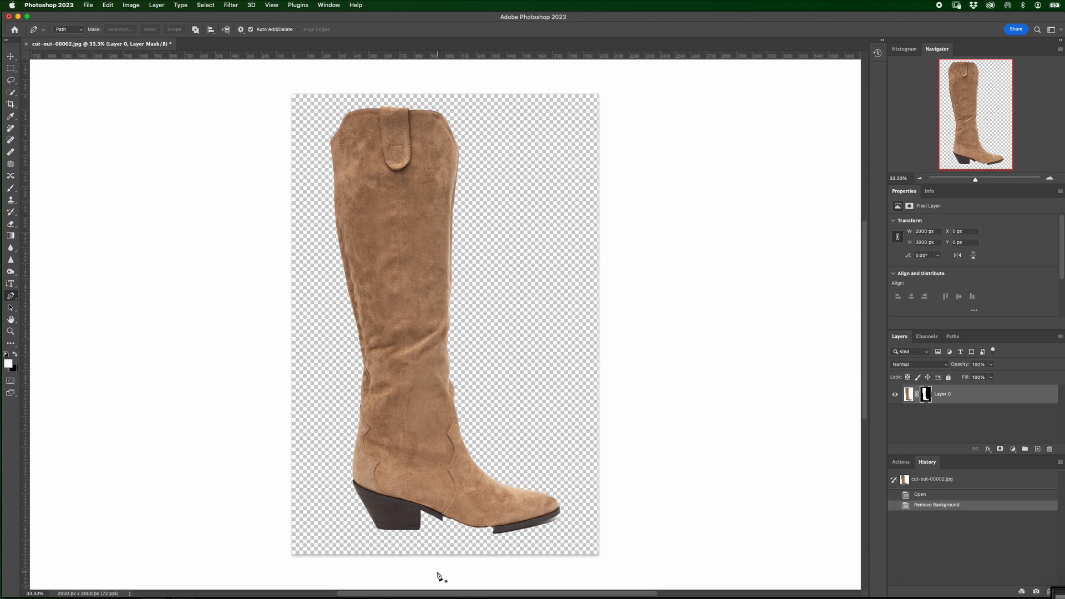
Step: Add a solid colour fill layer of #f9f9f9 and place it beneath the boot on Layer 0
{"action": "left_click", "coordinate": [1012, 449]}
{"action": "left_click", "coordinate": [1016, 459]}
{"action": "type", "text": "f9f9f9"}
{"action": "left_click", "coordinate": [250, 162]}
{"action": "key", "text": "p"}
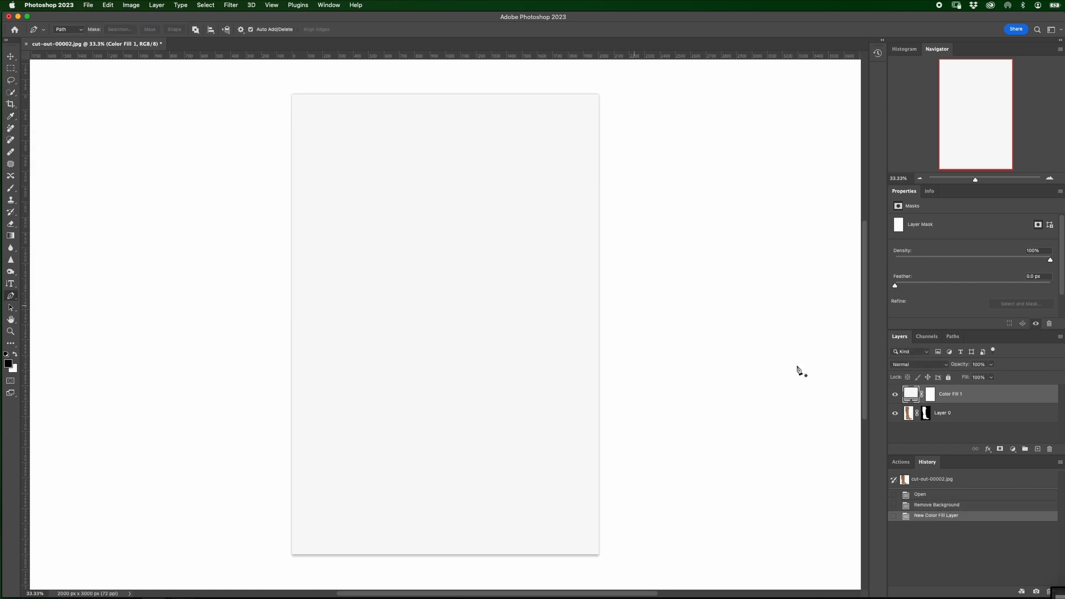
{"action": "left_click_drag", "start_coordinate": [968, 394], "coordinate": [968, 421]}
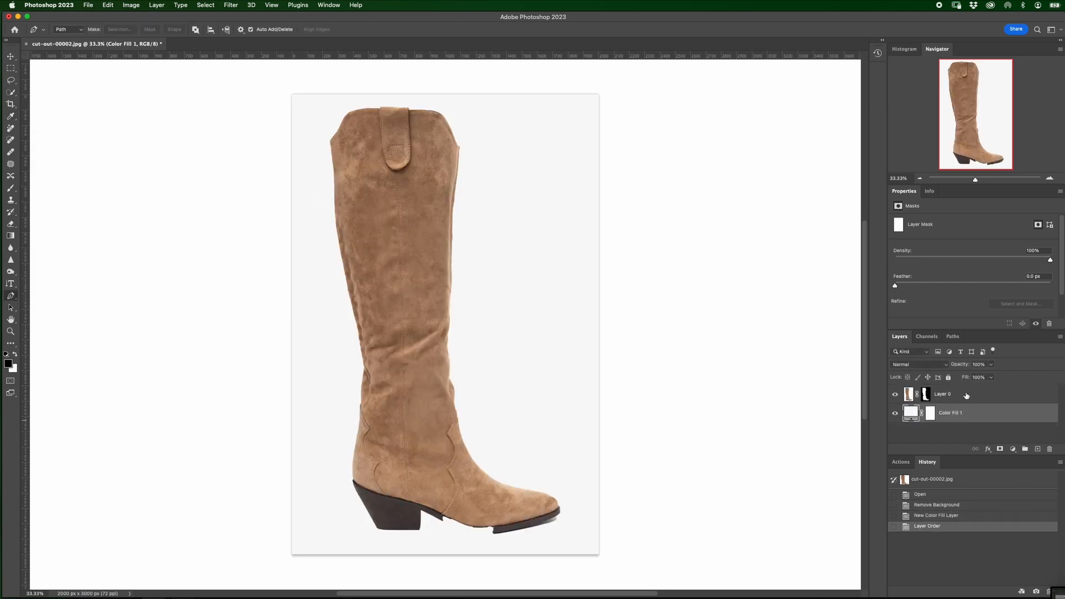
Step: Restore the boot's missing sole by painting white on Layer 0's mask with a 150 px brush at 0% hardness
{"action": "left_click", "coordinate": [925, 396]}
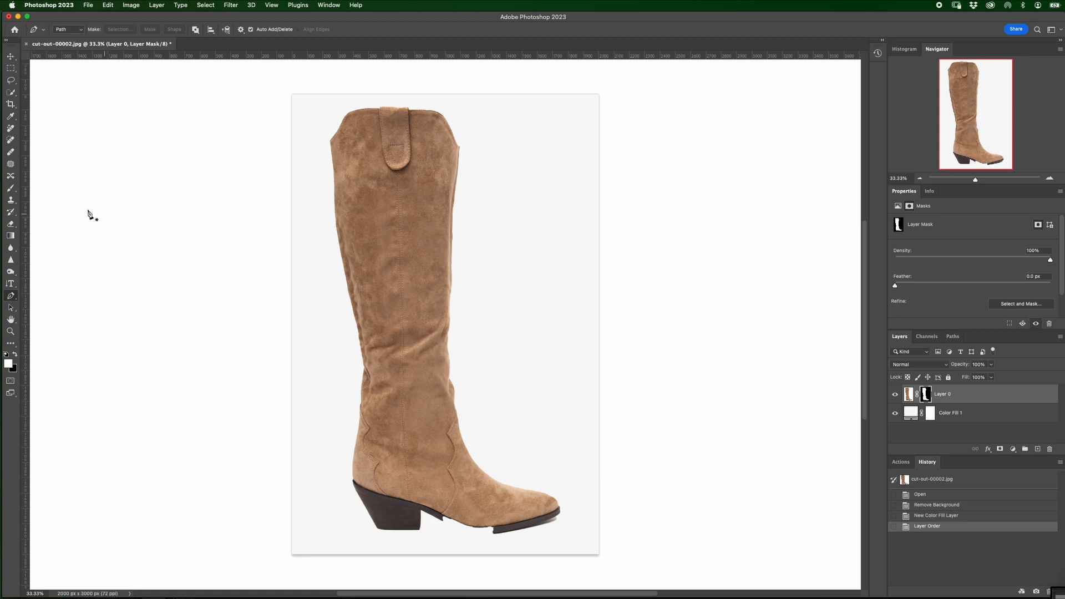
{"action": "left_click", "coordinate": [11, 188]}
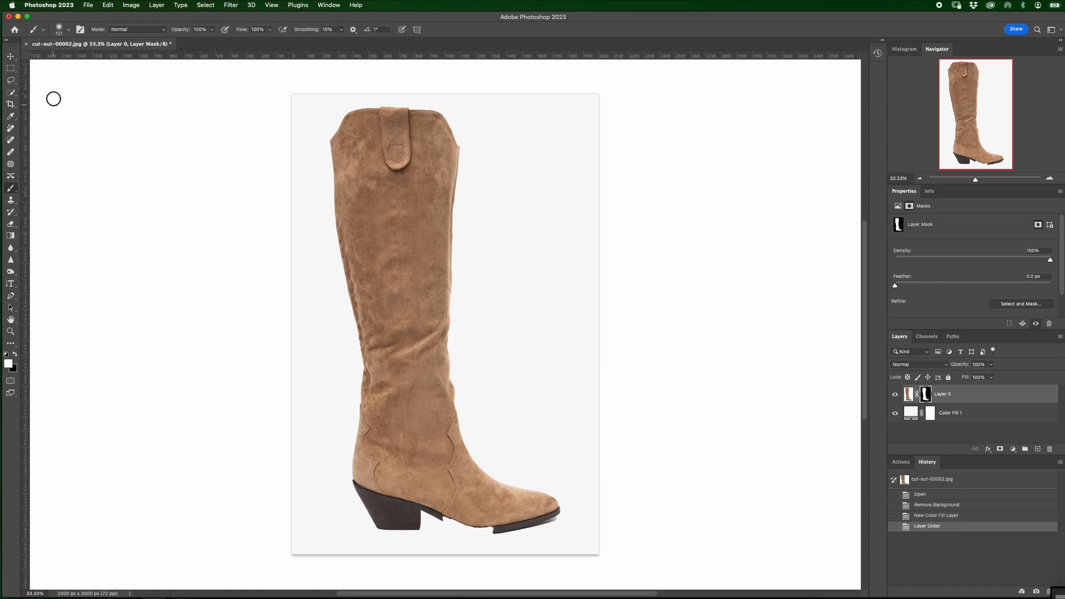
{"action": "left_click", "coordinate": [61, 28]}
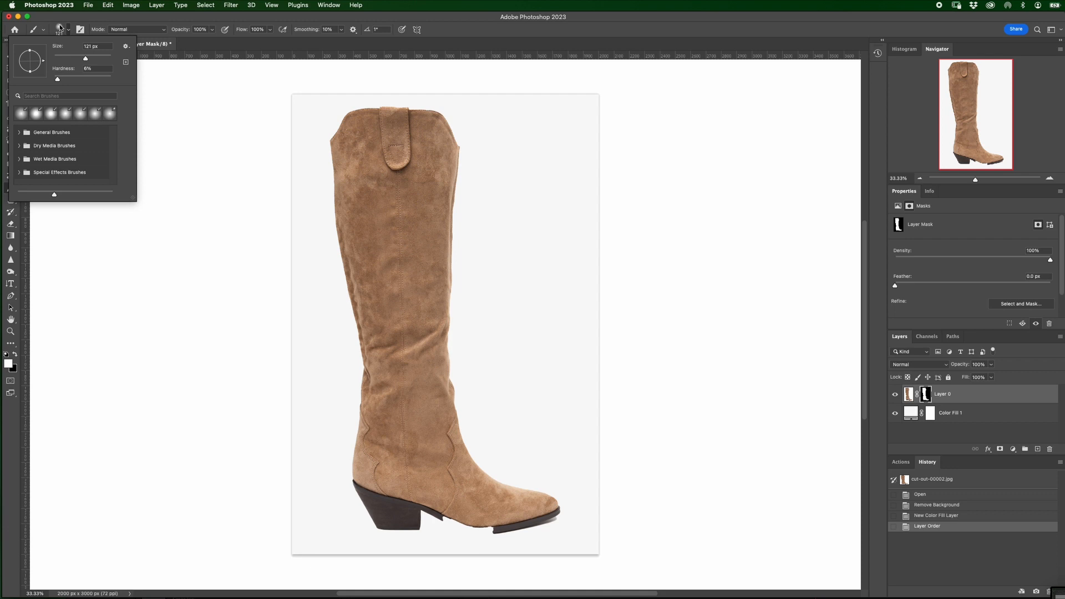
{"action": "left_click", "coordinate": [61, 27]}
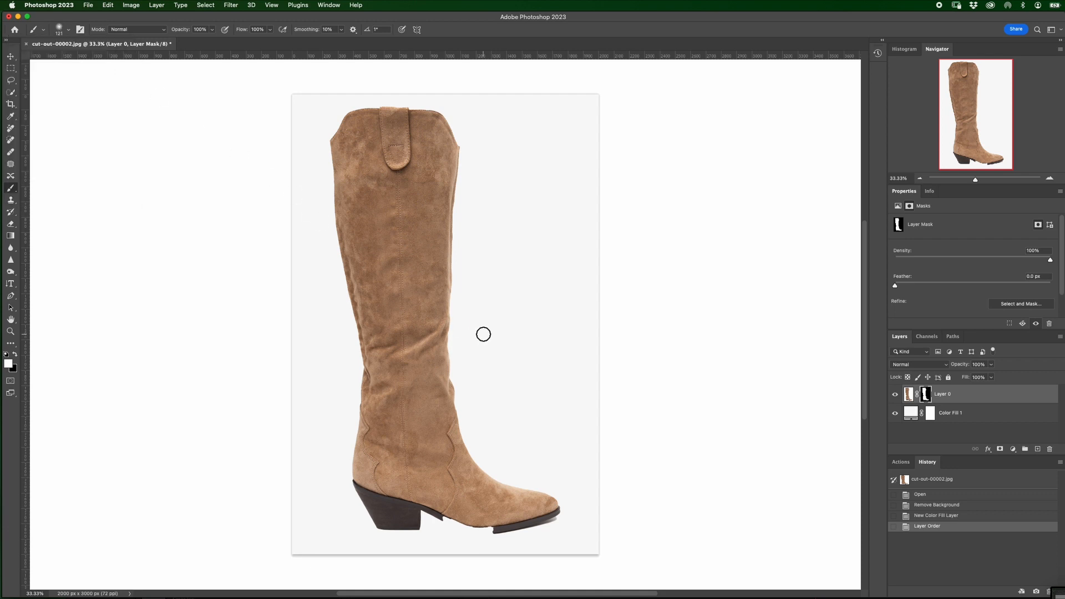
{"action": "right_click", "coordinate": [482, 335]}
{"action": "left_click_drag", "start_coordinate": [564, 360], "coordinate": [548, 377]}
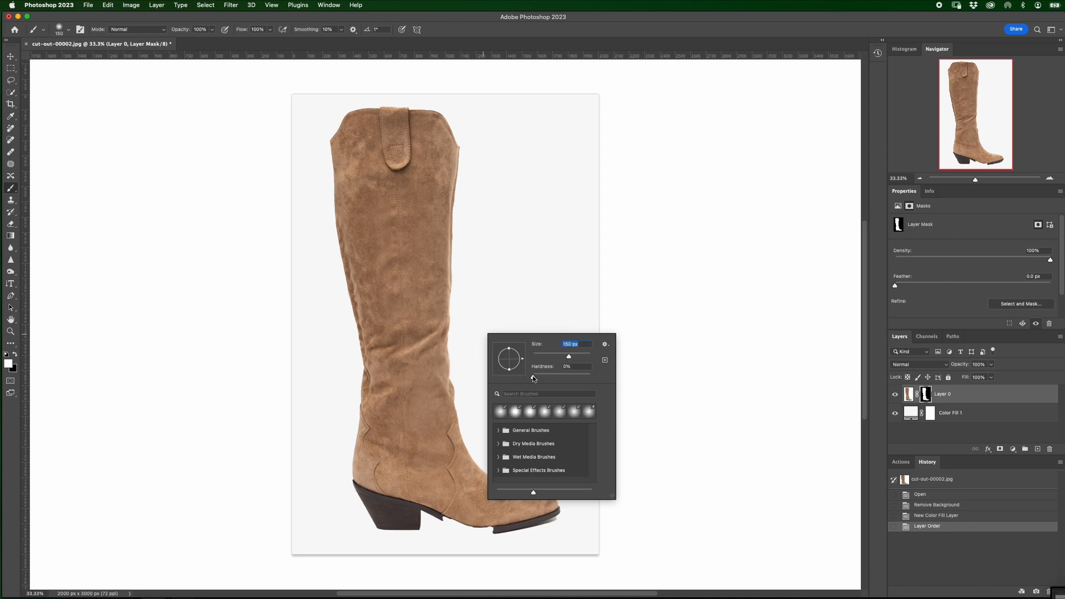
{"action": "left_click", "coordinate": [467, 500]}
{"action": "mouse_move", "coordinate": [438, 513]}
{"action": "left_mouse_down"}
{"action": "mouse_move", "coordinate": [508, 524]}
{"action": "mouse_move", "coordinate": [479, 528]}
{"action": "mouse_move", "coordinate": [433, 506]}
{"action": "mouse_move", "coordinate": [481, 528]}
{"action": "mouse_move", "coordinate": [385, 523]}
{"action": "left_mouse_up"}
{"action": "left_click_drag", "start_coordinate": [552, 513], "coordinate": [502, 518]}
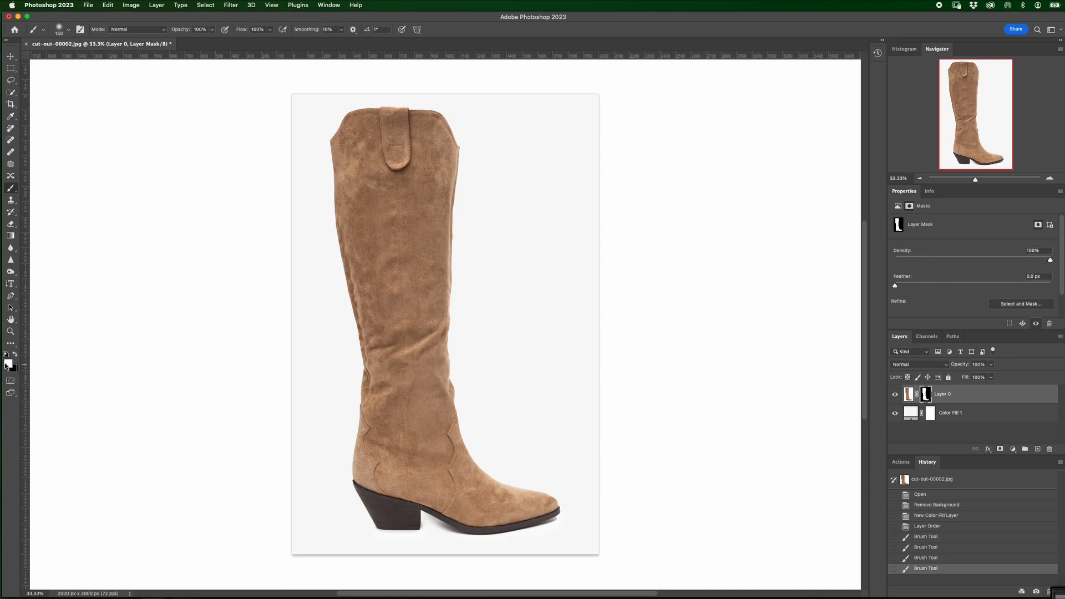
Step: Hide part of the boot's heel with black on Layer 0's mask and paint it back with white
{"action": "left_click", "coordinate": [16, 355]}
{"action": "mouse_move", "coordinate": [399, 530]}
{"action": "left_mouse_down"}
{"action": "mouse_move", "coordinate": [374, 525]}
{"action": "mouse_move", "coordinate": [411, 518]}
{"action": "mouse_move", "coordinate": [388, 523]}
{"action": "mouse_move", "coordinate": [375, 505]}
{"action": "mouse_move", "coordinate": [395, 524]}
{"action": "left_mouse_up"}
{"action": "left_click", "coordinate": [16, 355]}
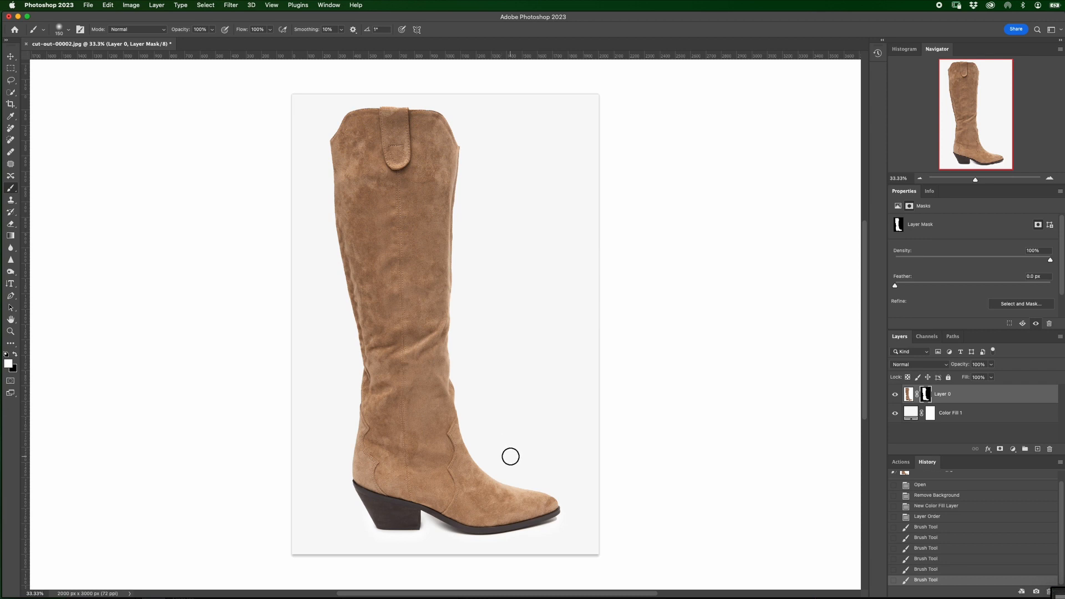
Step: Flatten the boot image cut-out-00002.jpg and save it
{"action": "left_click", "coordinate": [155, 6]}
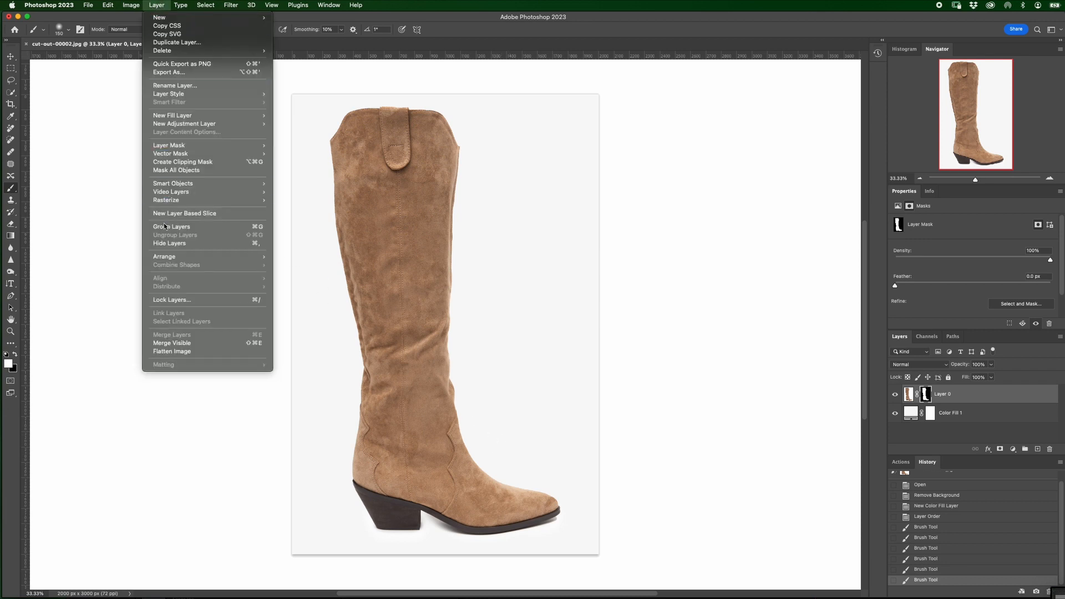
{"action": "left_click", "coordinate": [171, 351]}
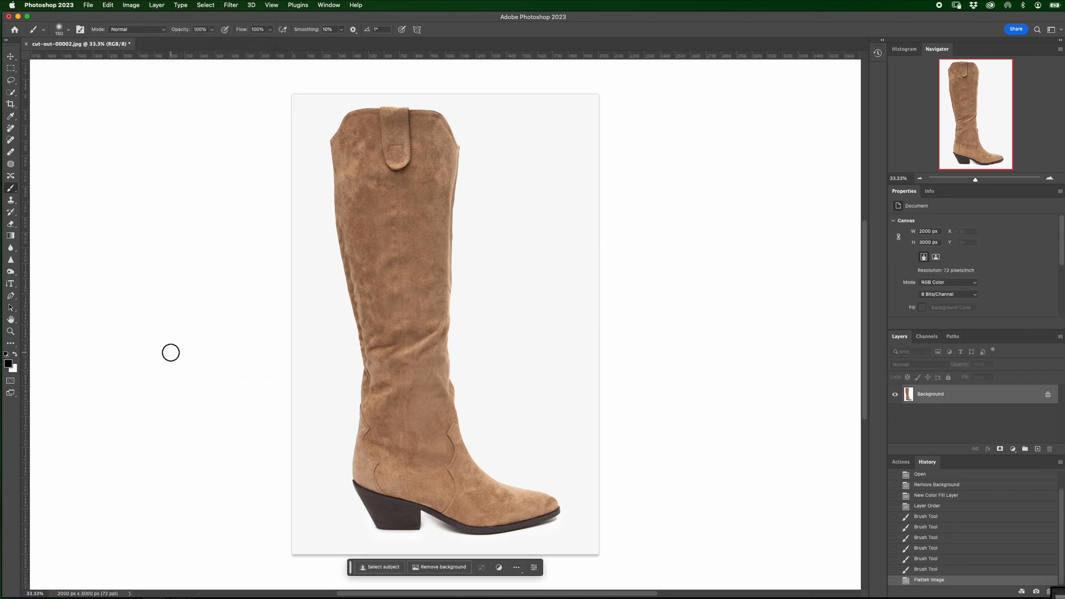
{"action": "left_click", "coordinate": [90, 7]}
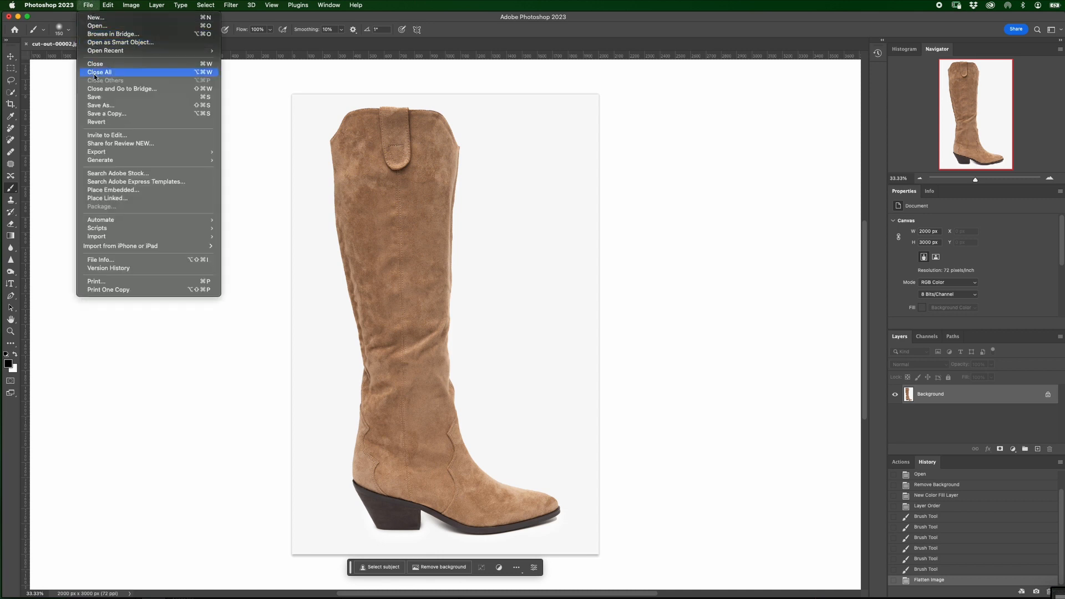
{"action": "left_click", "coordinate": [94, 97]}
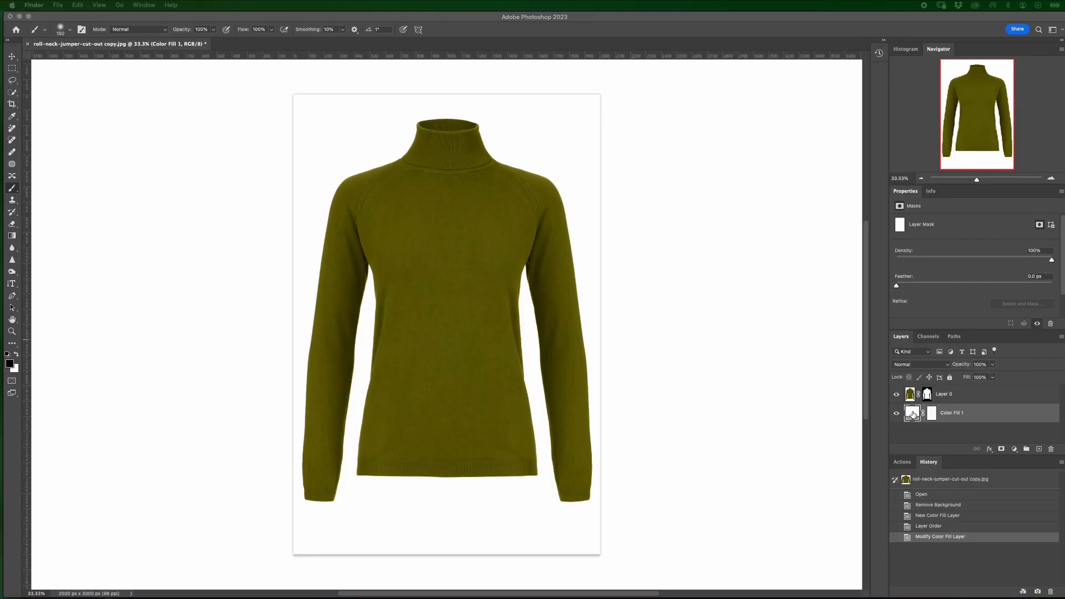
Step: Change the Color Fill 1 background behind the roll-neck jumper to dark green #506f32
{"action": "double_click", "coordinate": [912, 413]}
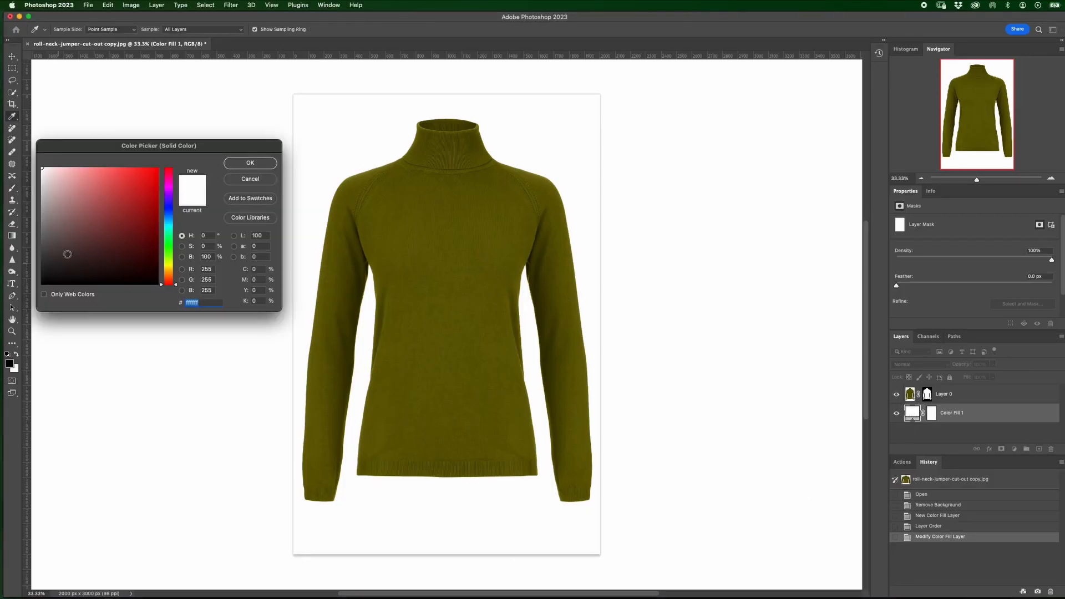
{"action": "left_click", "coordinate": [168, 257]}
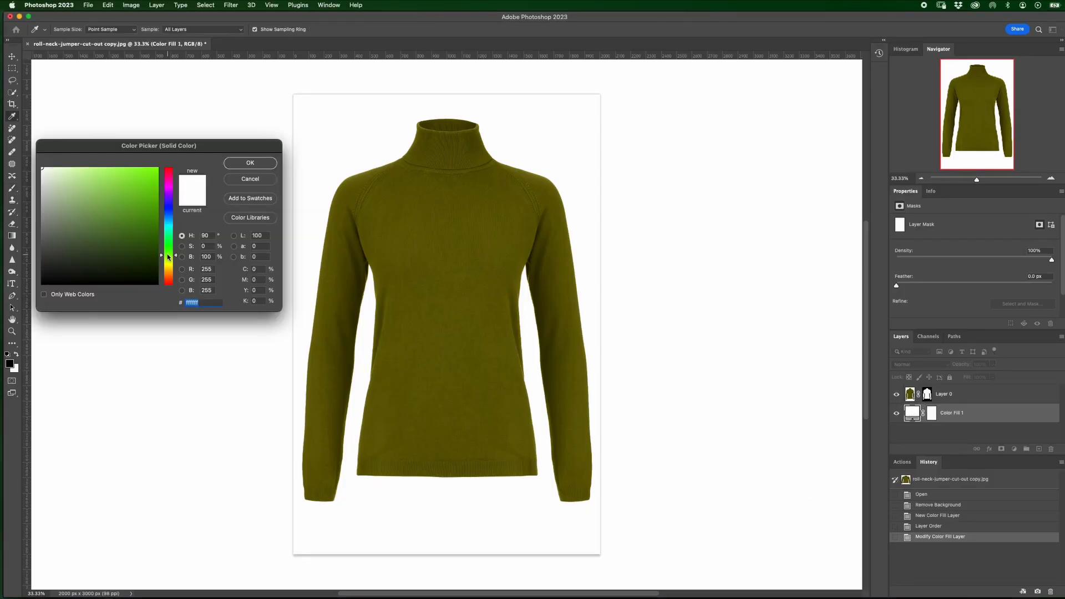
{"action": "left_click", "coordinate": [71, 183]}
{"action": "left_click", "coordinate": [85, 203]}
{"action": "left_click_drag", "start_coordinate": [85, 203], "coordinate": [104, 233]}
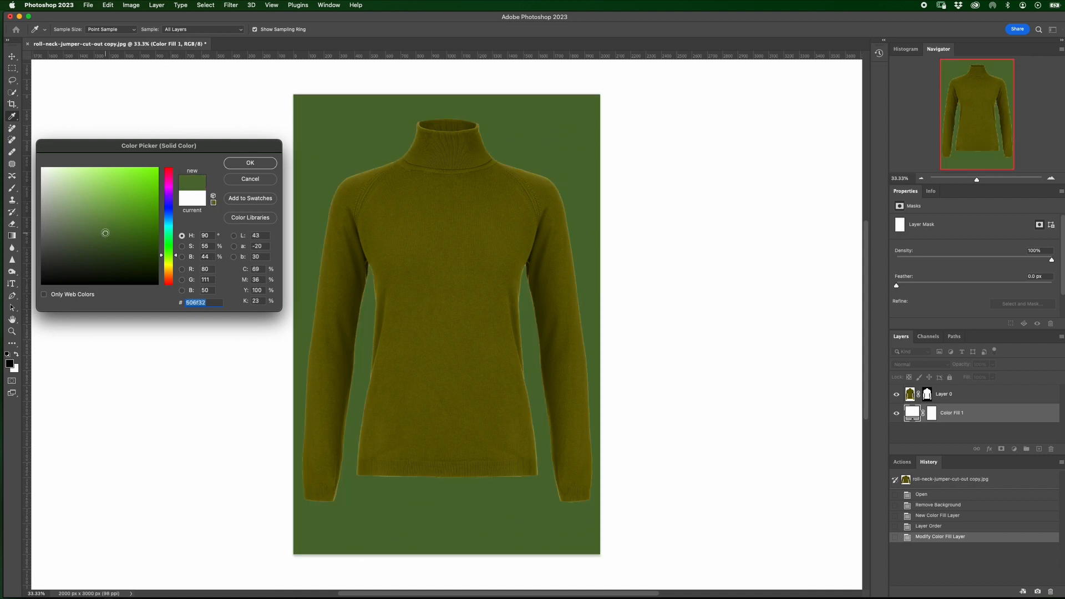